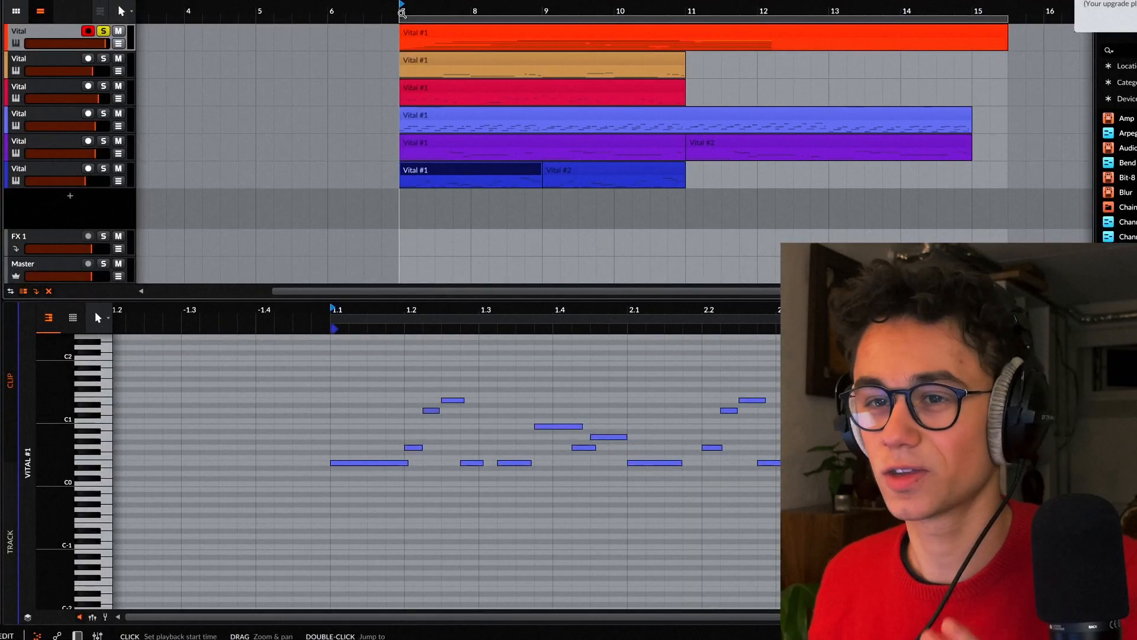
# - Play the arrangement from bar 7 and view the notes of the red Vital #1 clip on the first track
pyautogui.press('space')
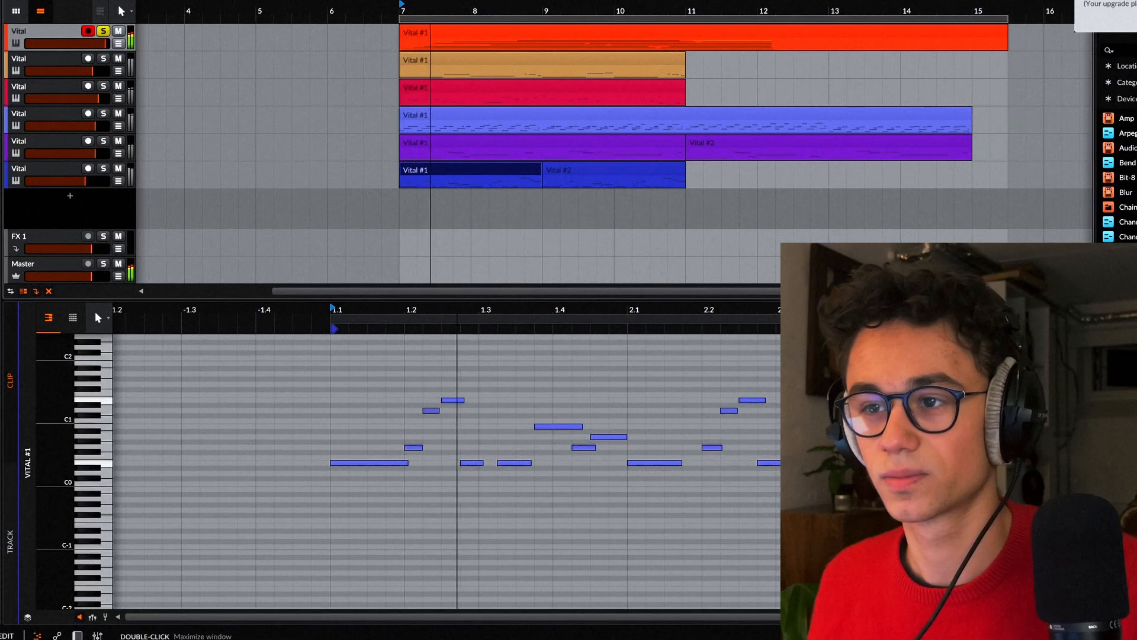
pyautogui.click(446, 28)
pyautogui.scroll(-4, 305, 520)
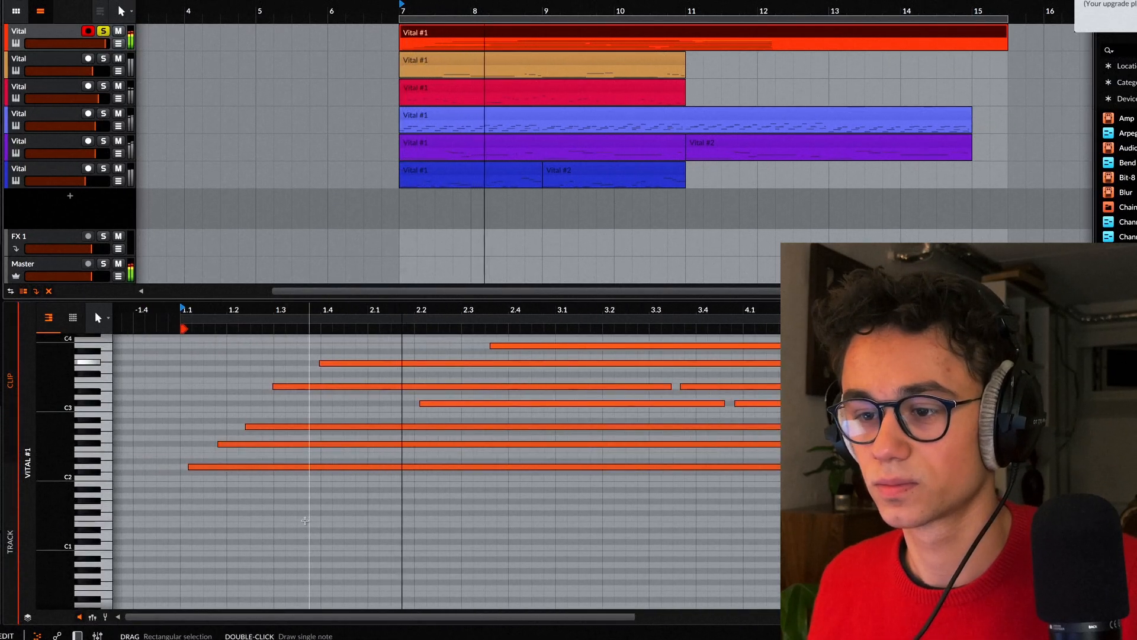
pyautogui.scroll(2, 305, 520)
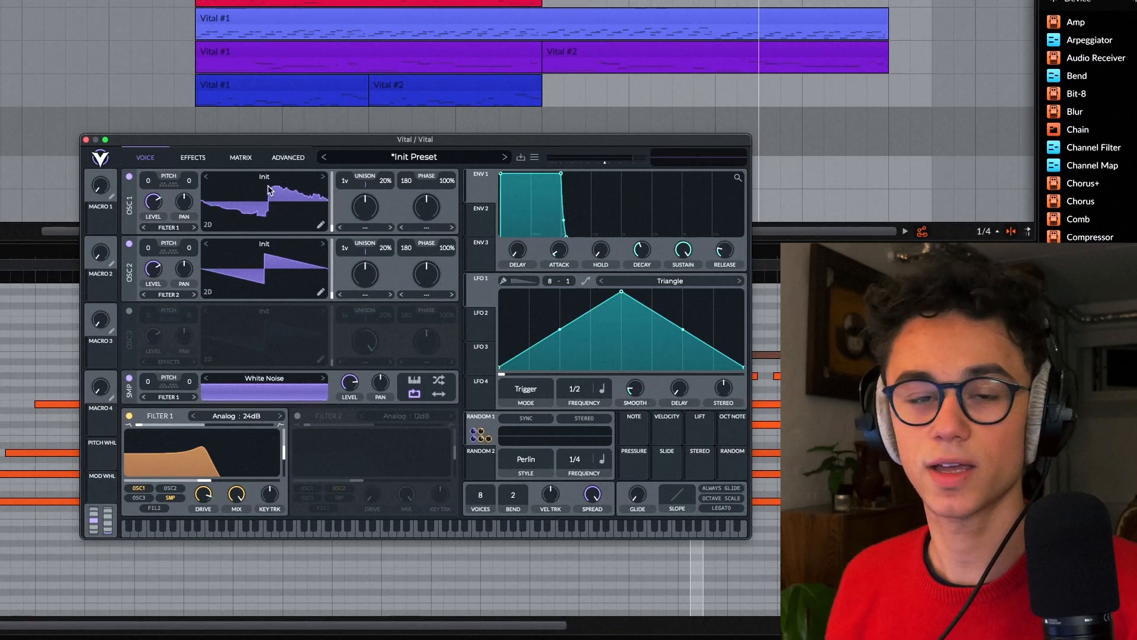
# - Open oscillator 2's waveform for editing, set the horizontal grid to 0 and lower the vertical grid
pyautogui.click(320, 293)
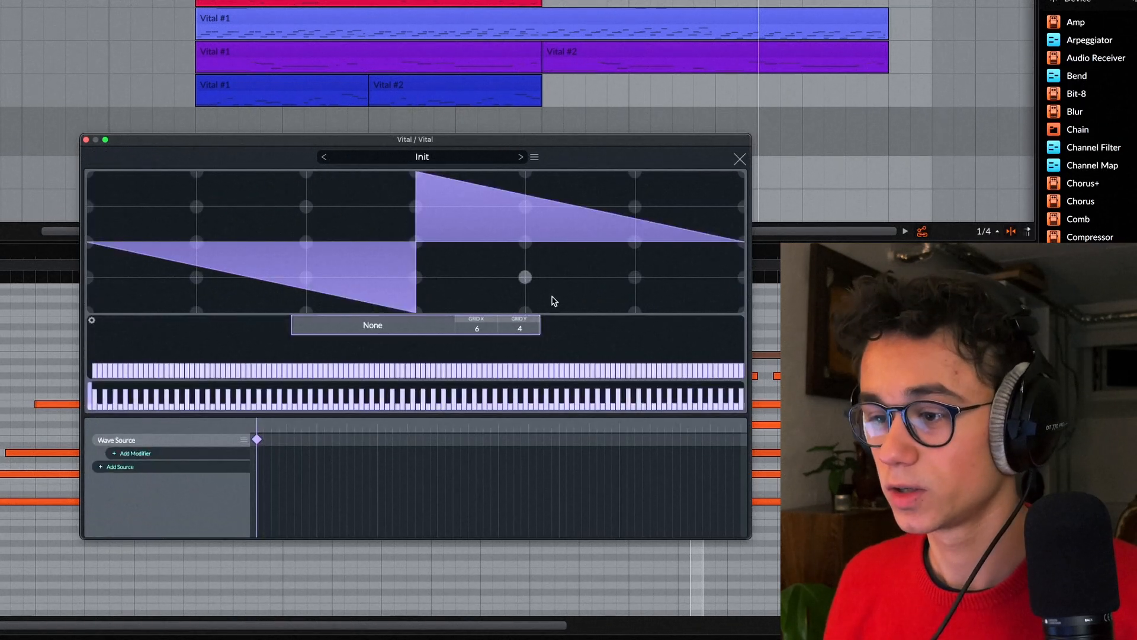
pyautogui.moveTo(481, 333); pyautogui.dragTo(509, 571)
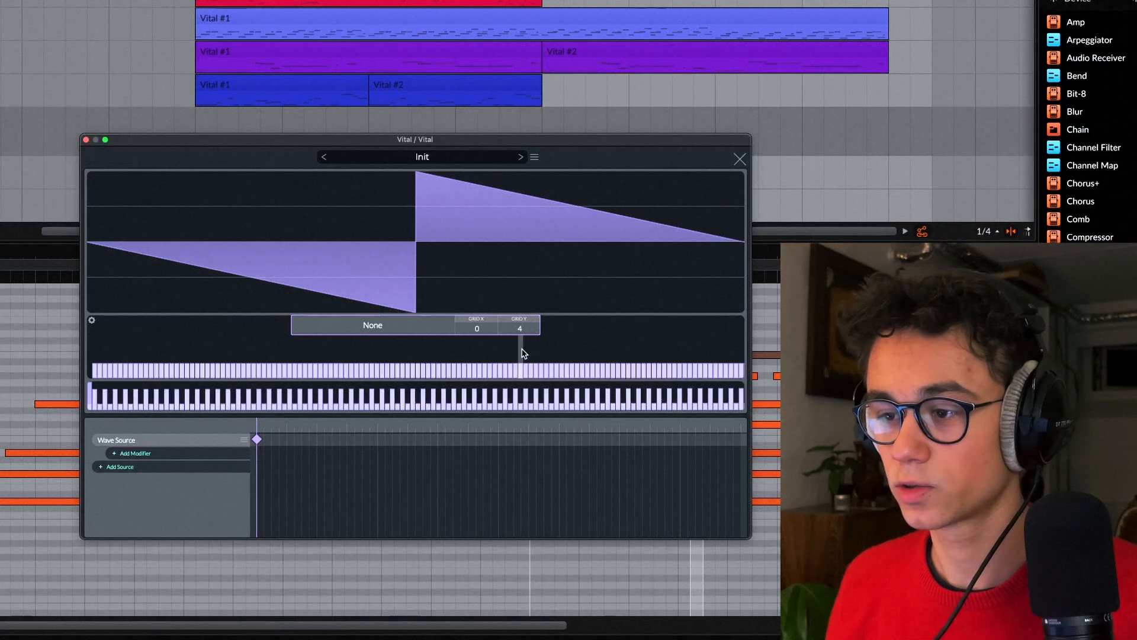
pyautogui.moveTo(521, 330); pyautogui.dragTo(509, 615)
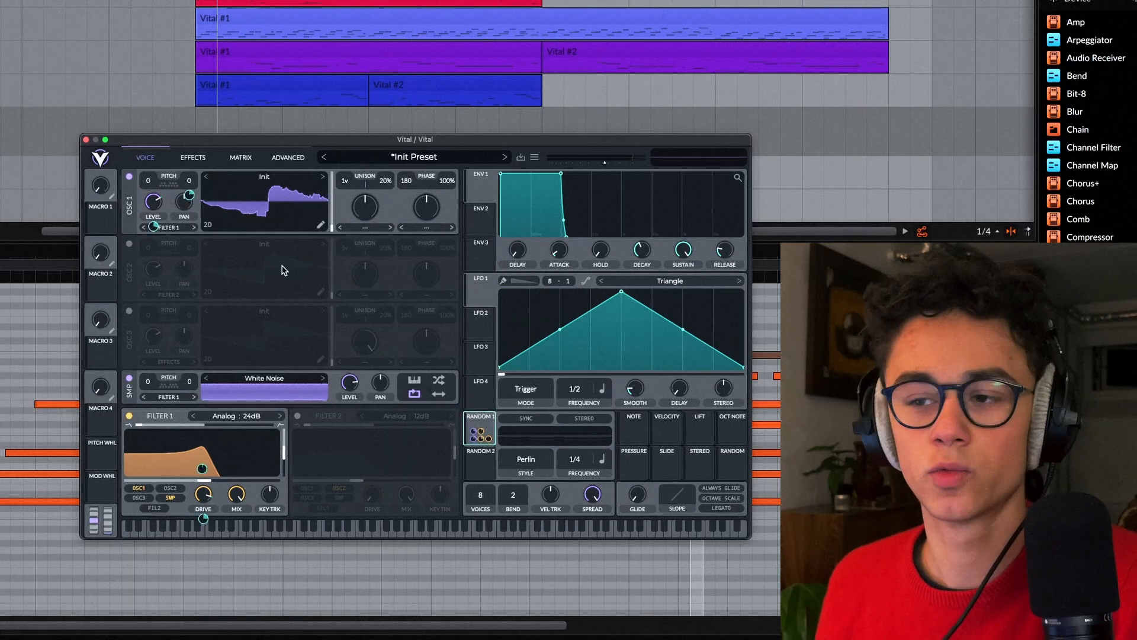
# - Audition the pad with only oscillator 1 and the white noise on while watching the Random 1 modulator
pyautogui.moveTo(189, 197)
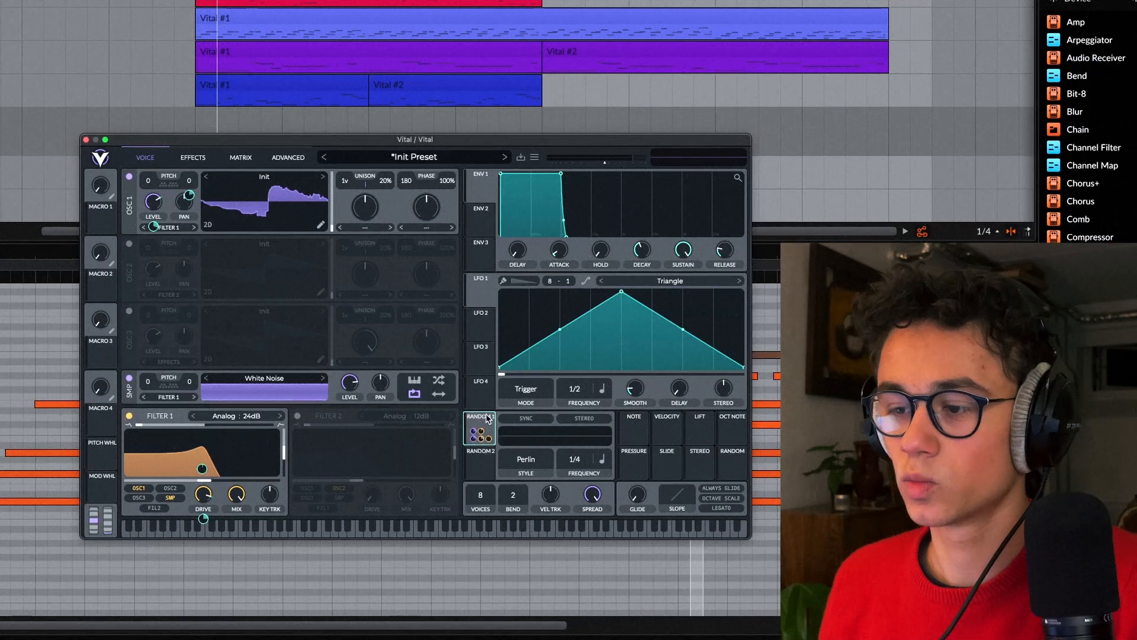
pyautogui.press('space')
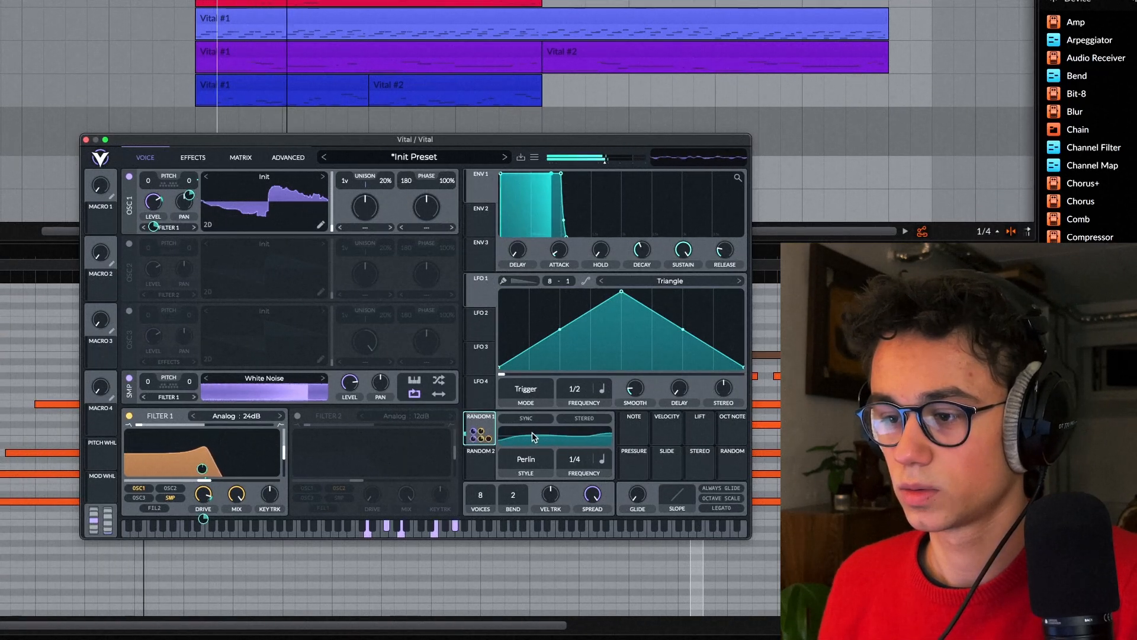
pyautogui.press('space')
pyautogui.moveTo(472, 440)
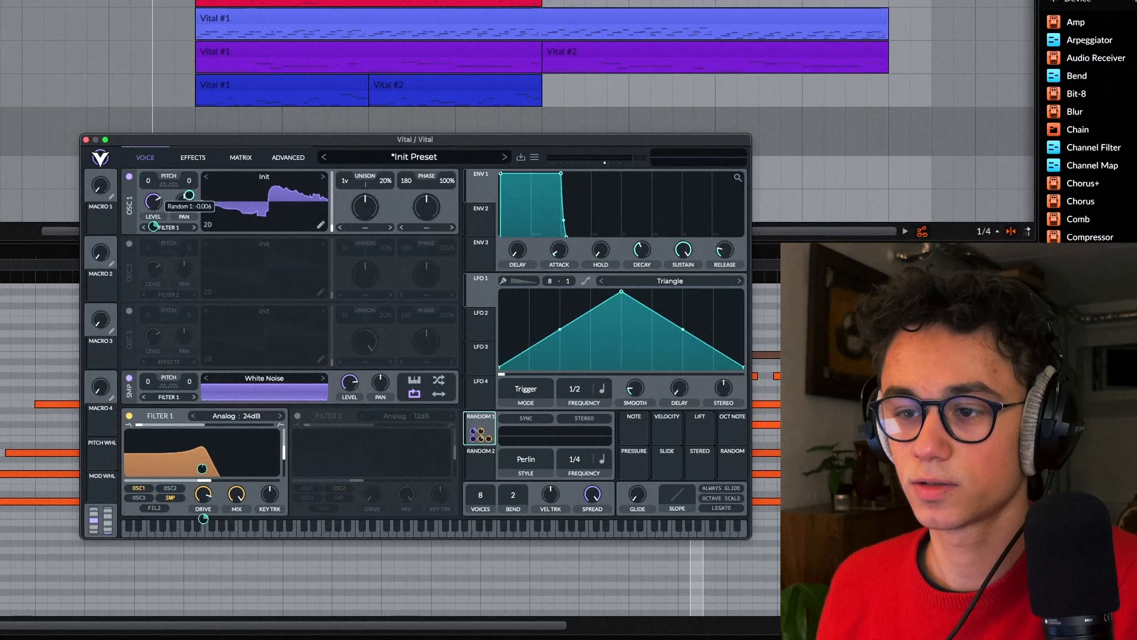
# - Audition the Random 1 modulation on oscillator 1's pan and level and on the Filter 1 cutoff
pyautogui.press('space')
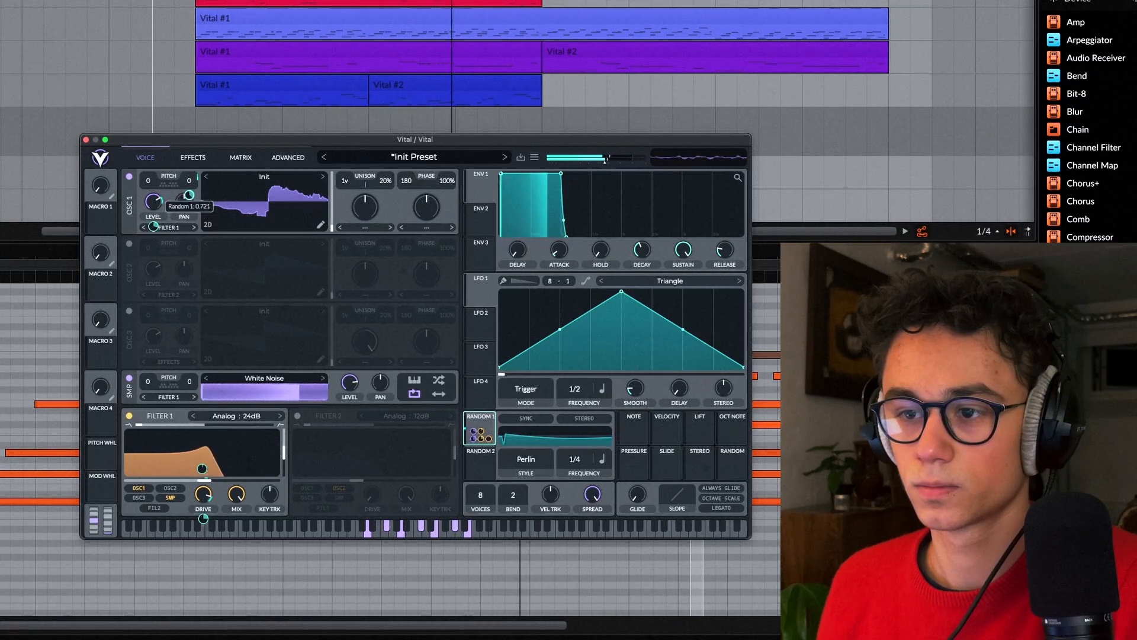
pyautogui.press('space')
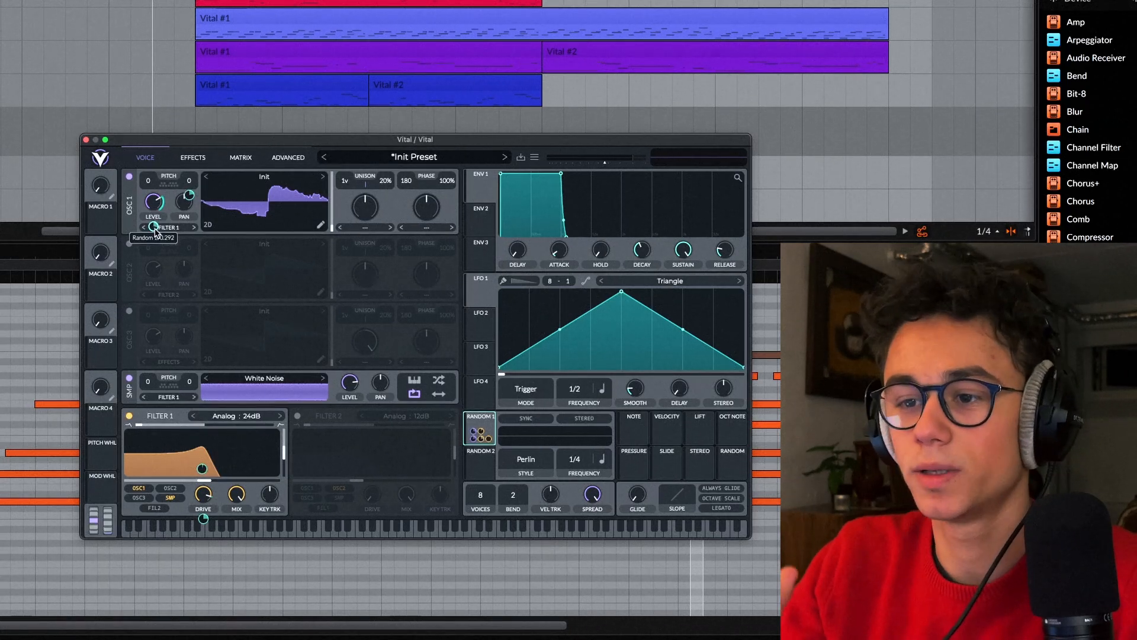
pyautogui.press('space')
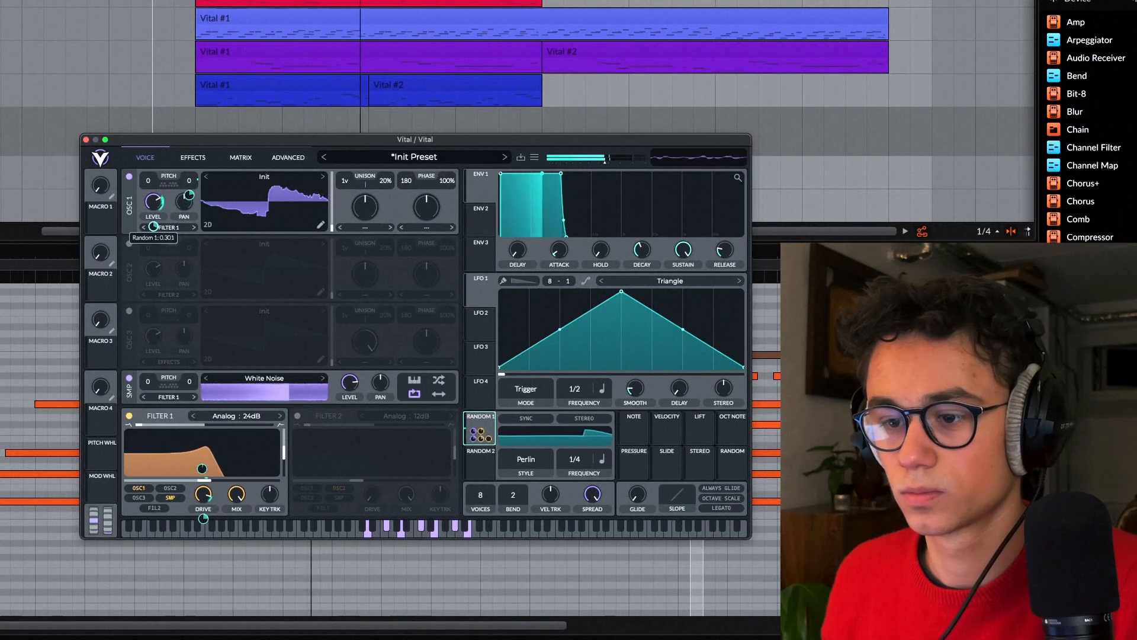
pyautogui.press('space')
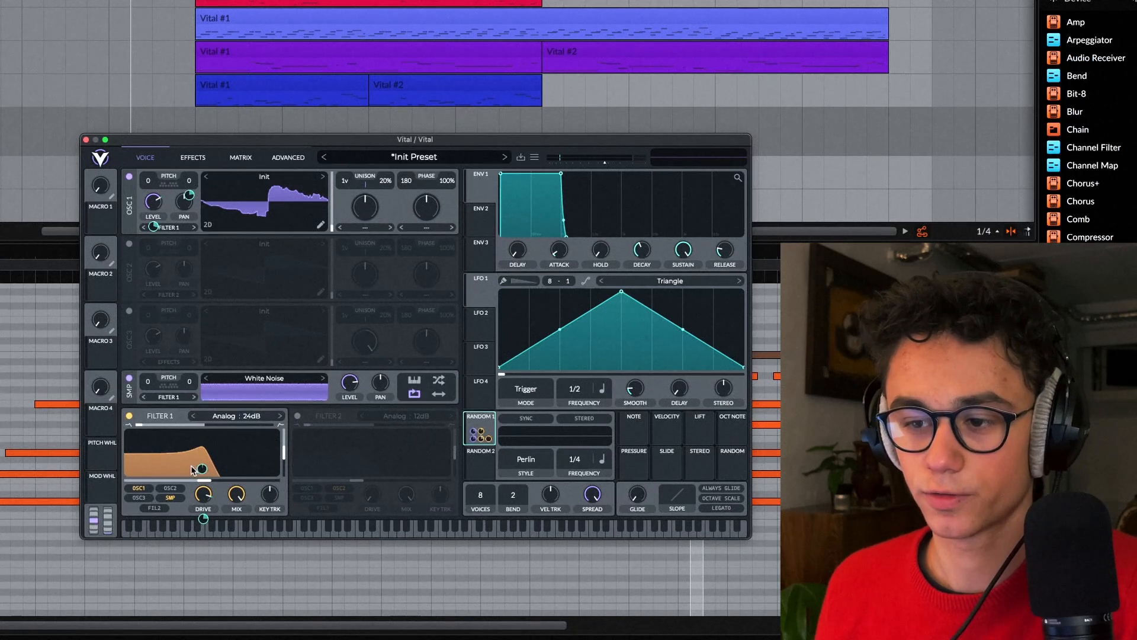
pyautogui.press('space')
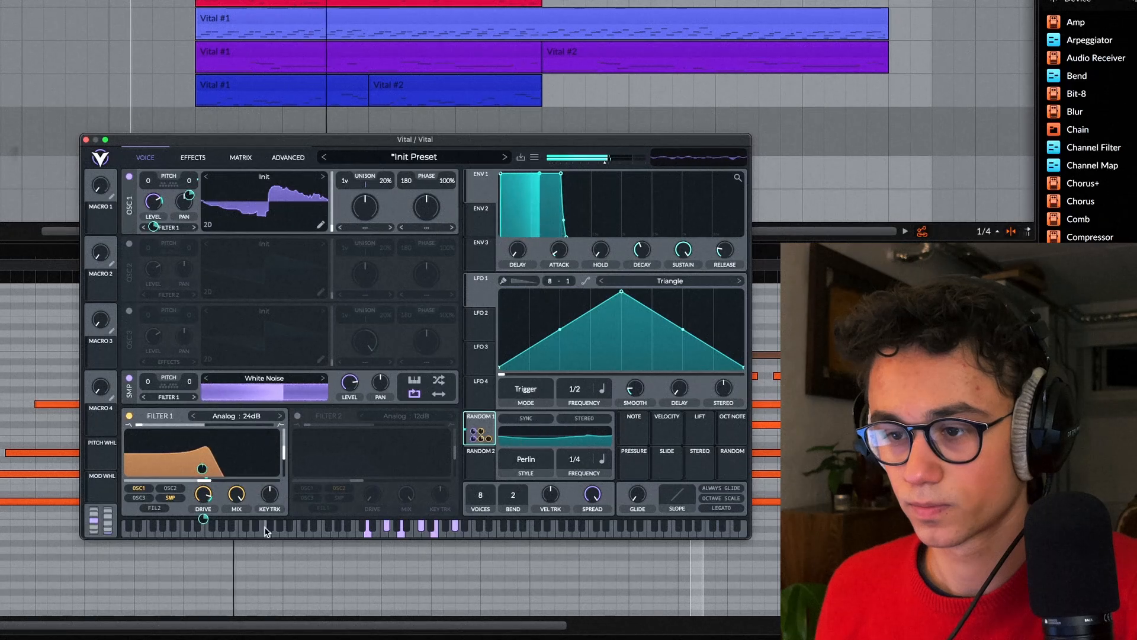
pyautogui.press('space')
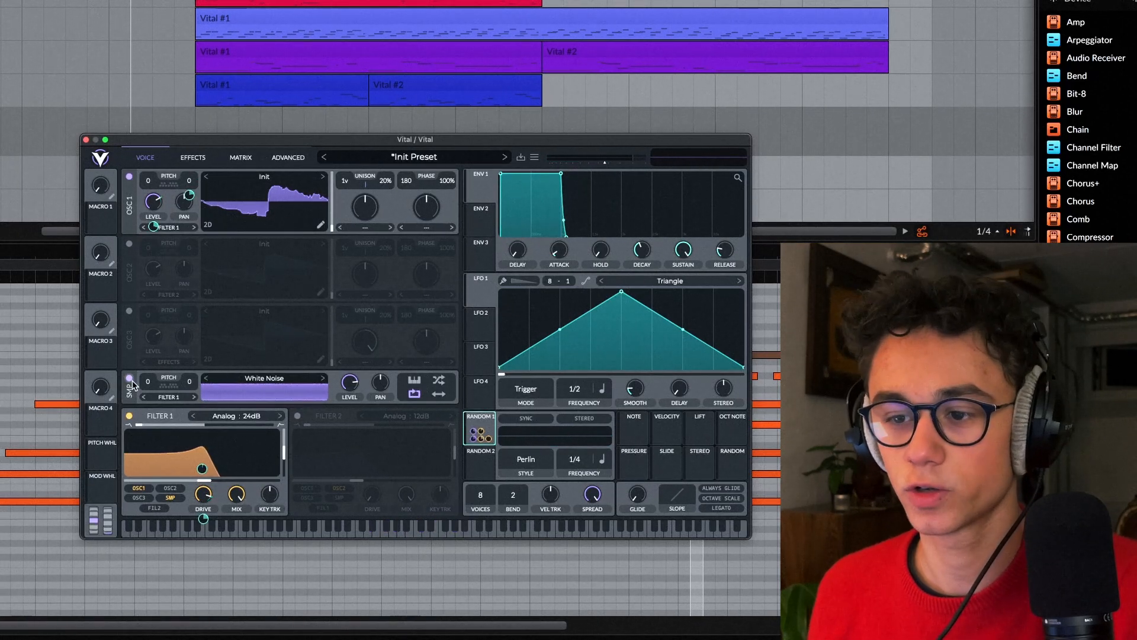
# - Compare the pad's sound during playback with the white noise sampler switched off and on
pyautogui.click(129, 379)
pyautogui.press('space')
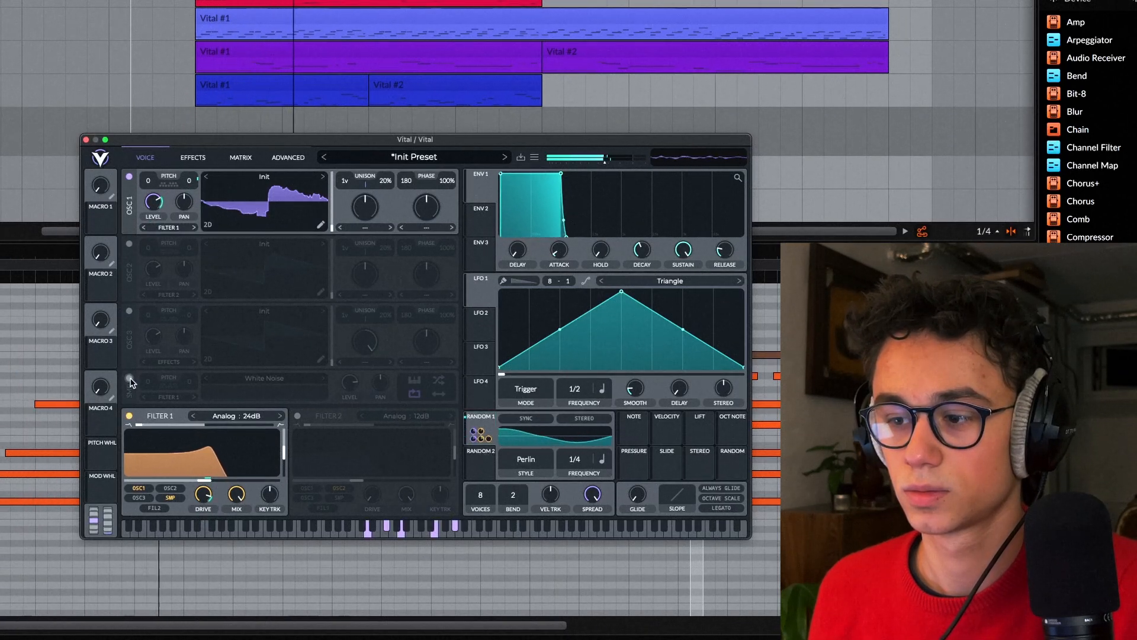
pyautogui.click(129, 379)
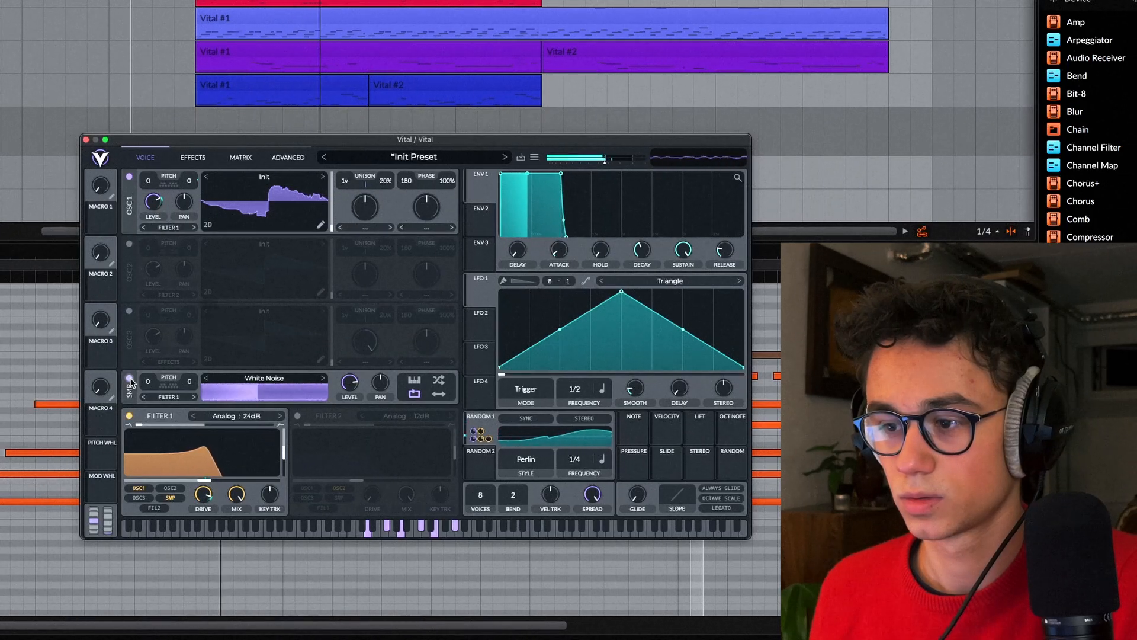
pyautogui.press('space')
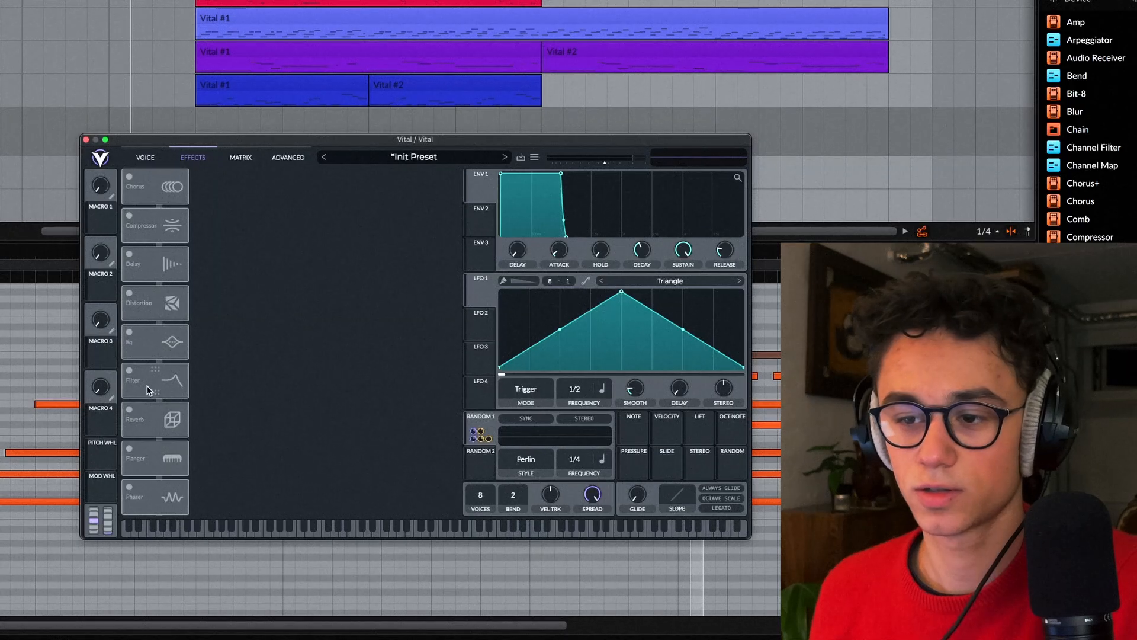
# - Enable the Filter and Reverb effects on the pad patch and audition the result
pyautogui.press('space')
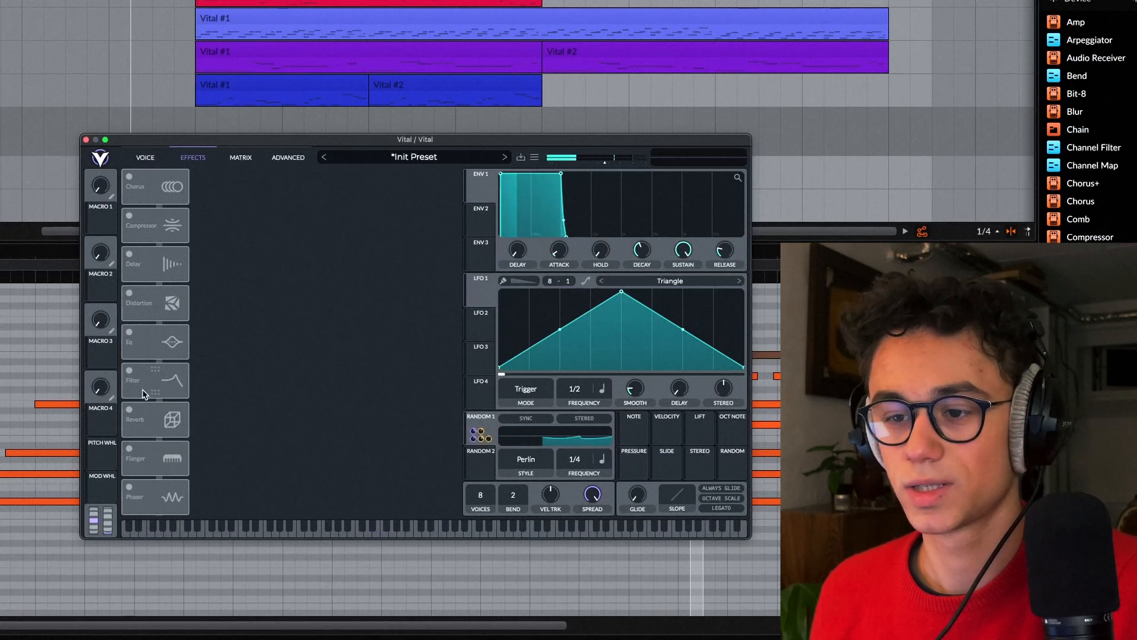
pyautogui.click(128, 373)
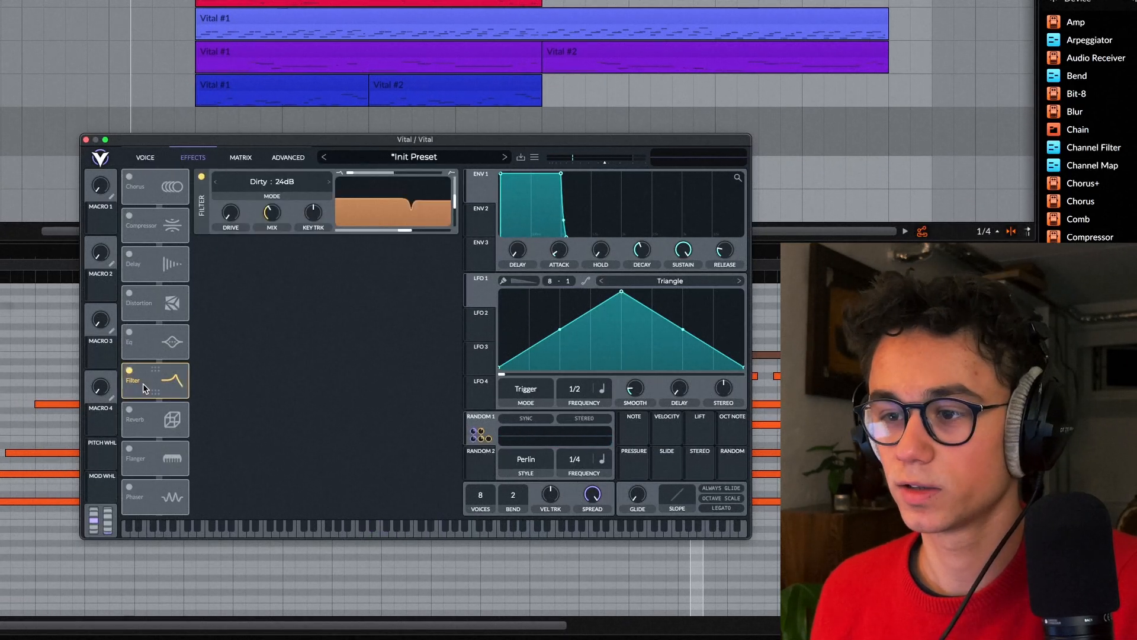
pyautogui.press('space')
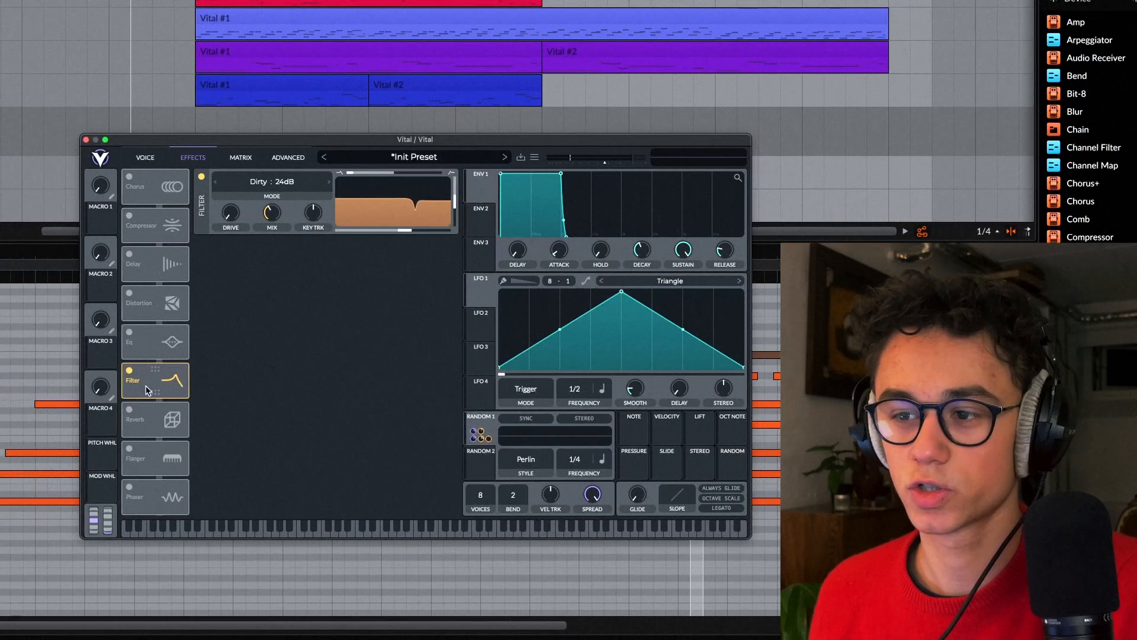
pyautogui.click(129, 409)
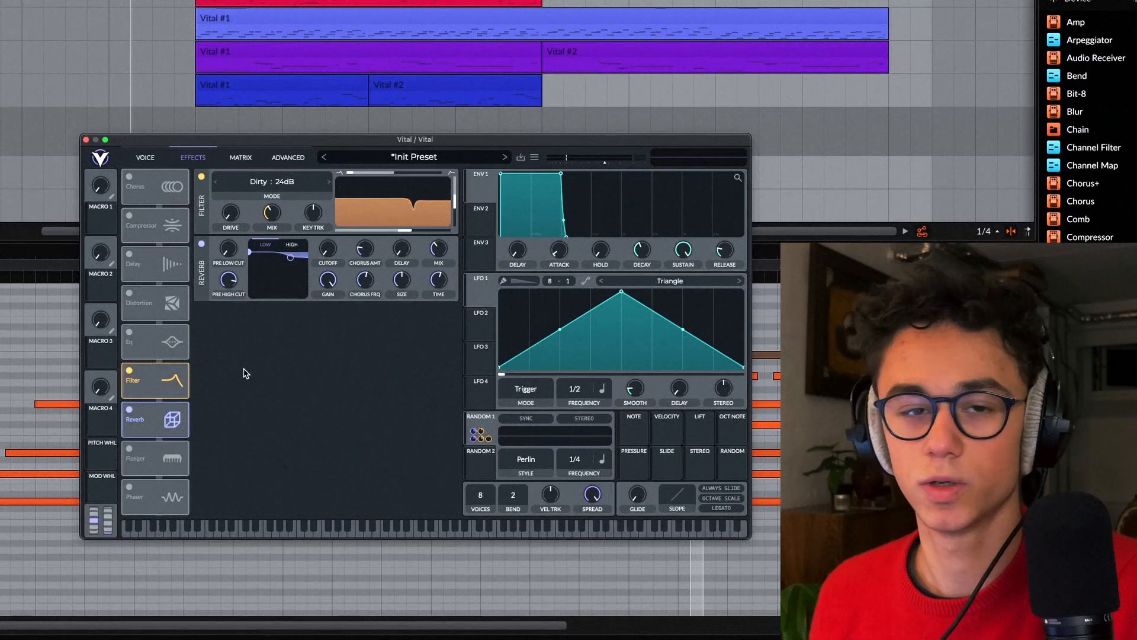
pyautogui.press('space')
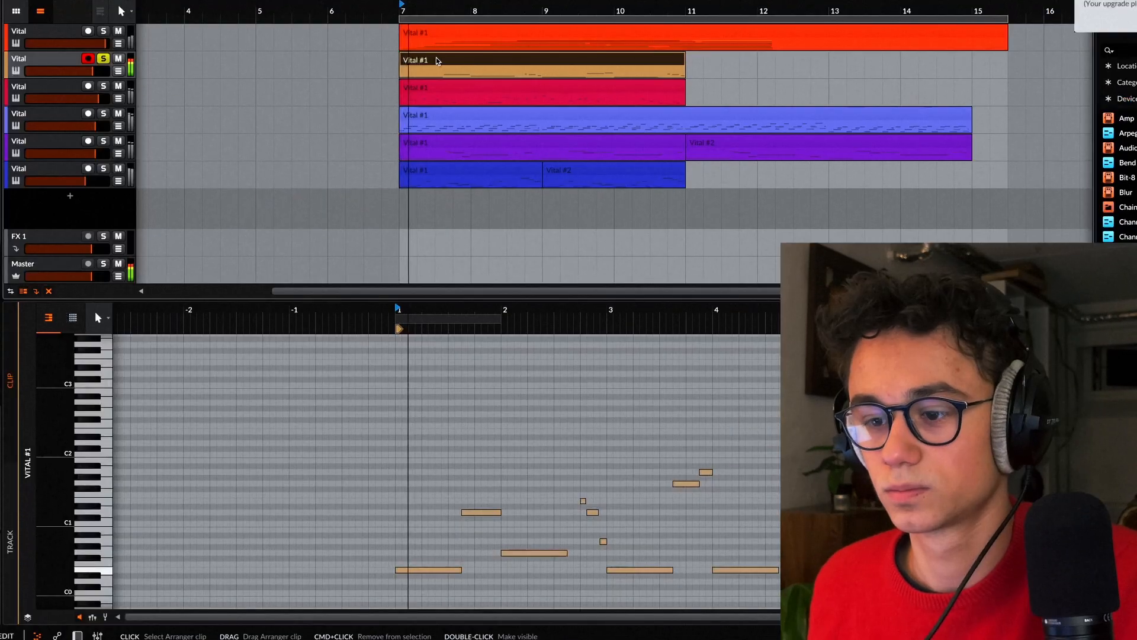
# - Disable oscillator 2 and the white noise sampler in the second track's patch and audition oscillator 1 alone
pyautogui.scroll(-2, 493, 537)
pyautogui.hscroll(1, 493, 536)
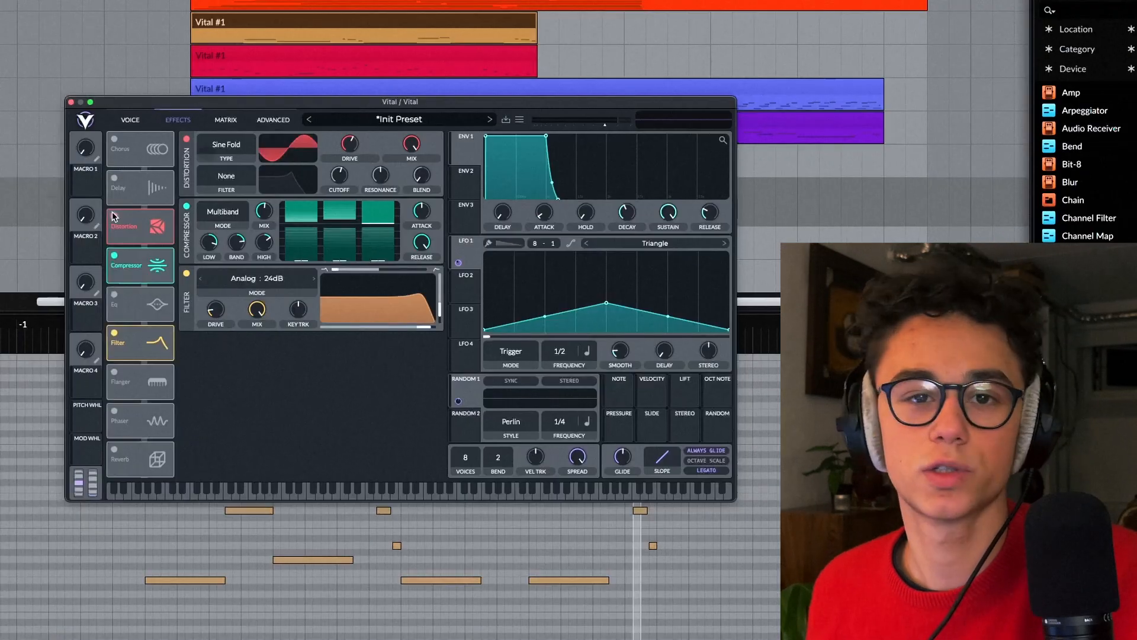
pyautogui.click(131, 119)
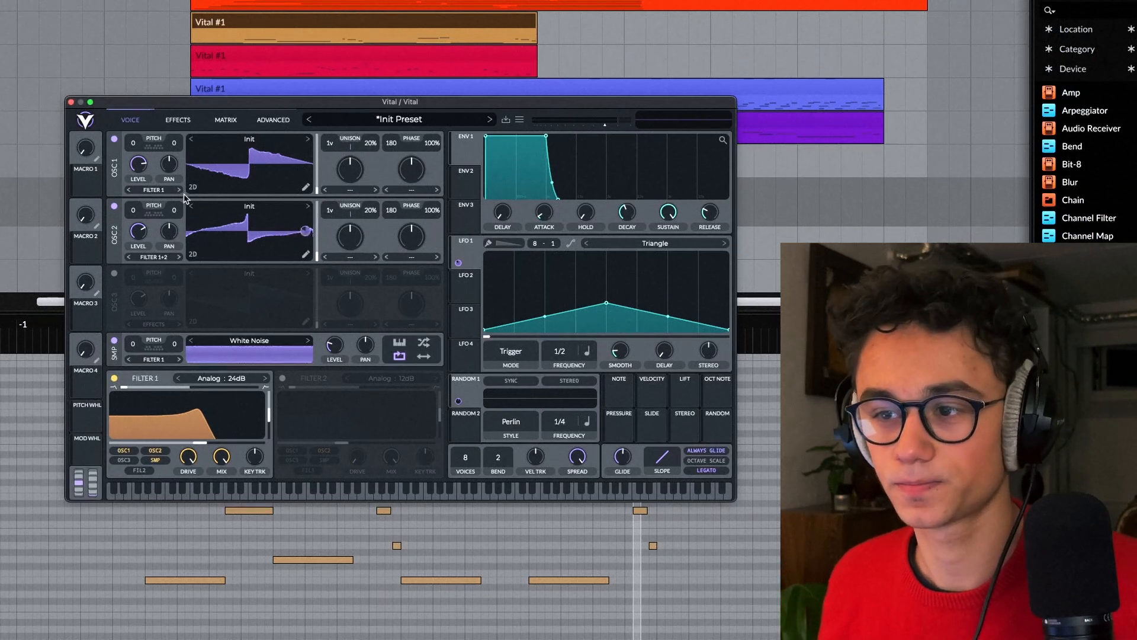
pyautogui.click(114, 206)
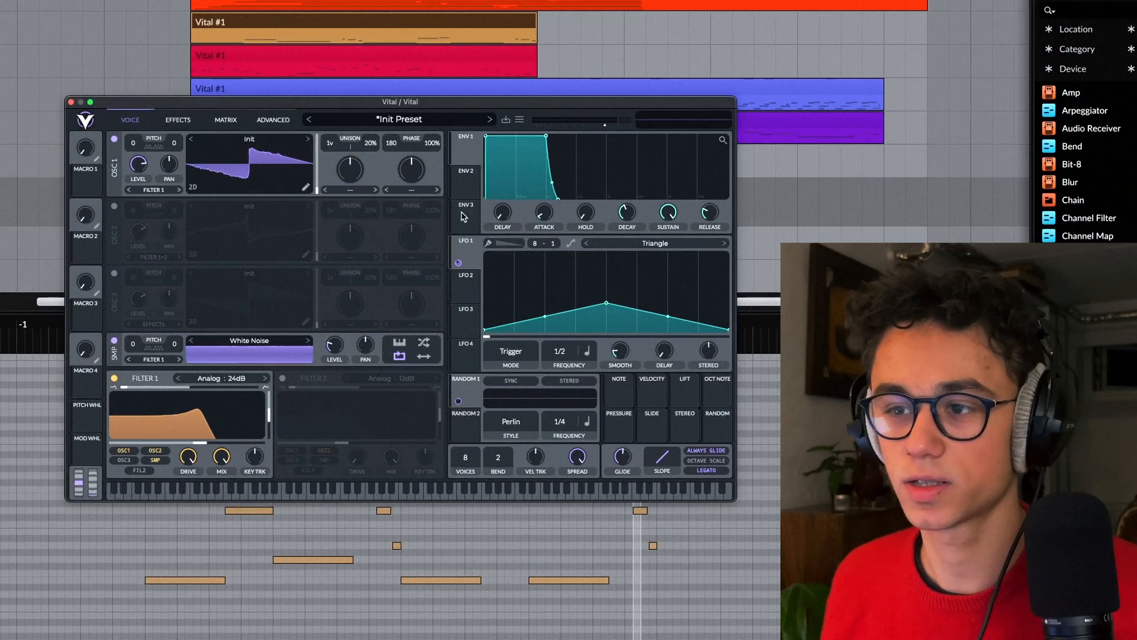
pyautogui.click(115, 341)
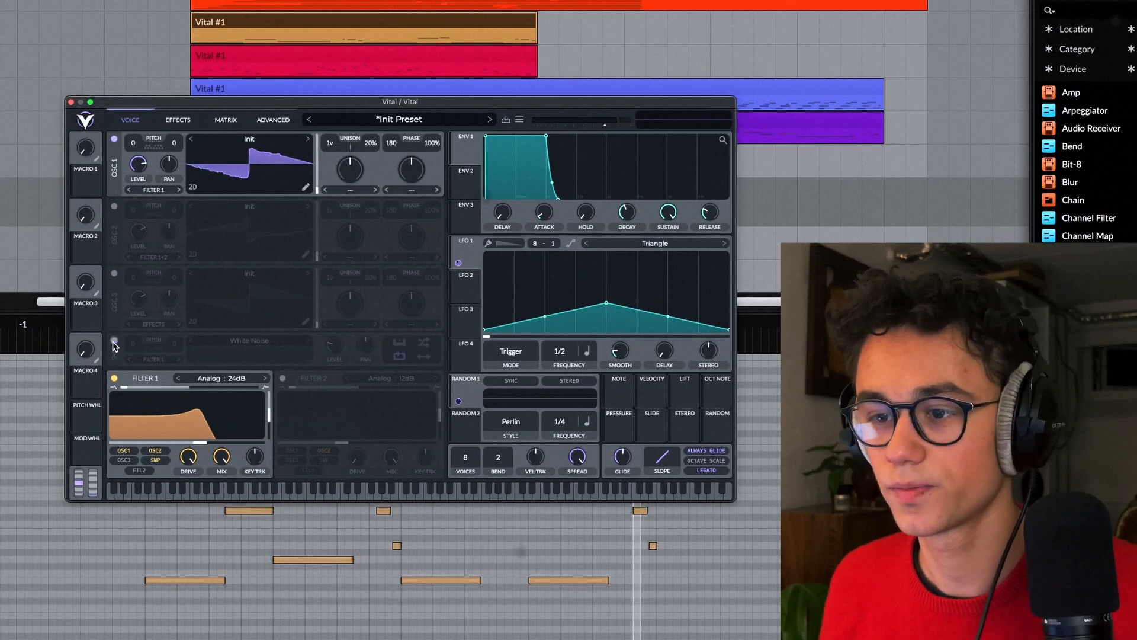
pyautogui.press('space')
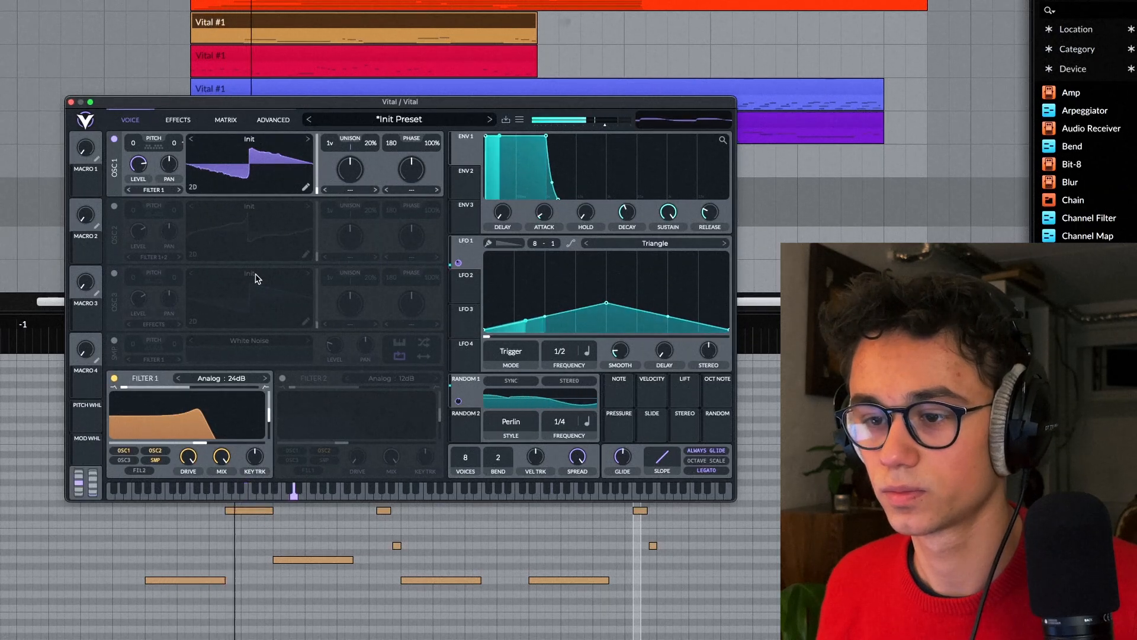
pyautogui.press('space')
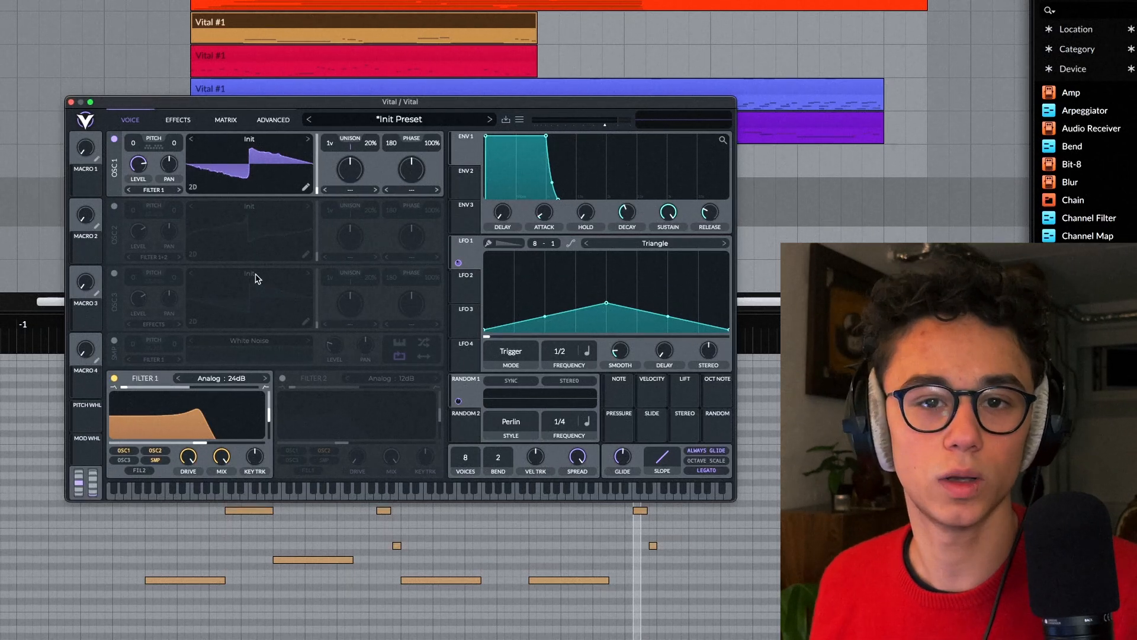
# - Enable oscillator 2 again, examine its waveform in the wavetable editor and return to the voice view
pyautogui.click(115, 206)
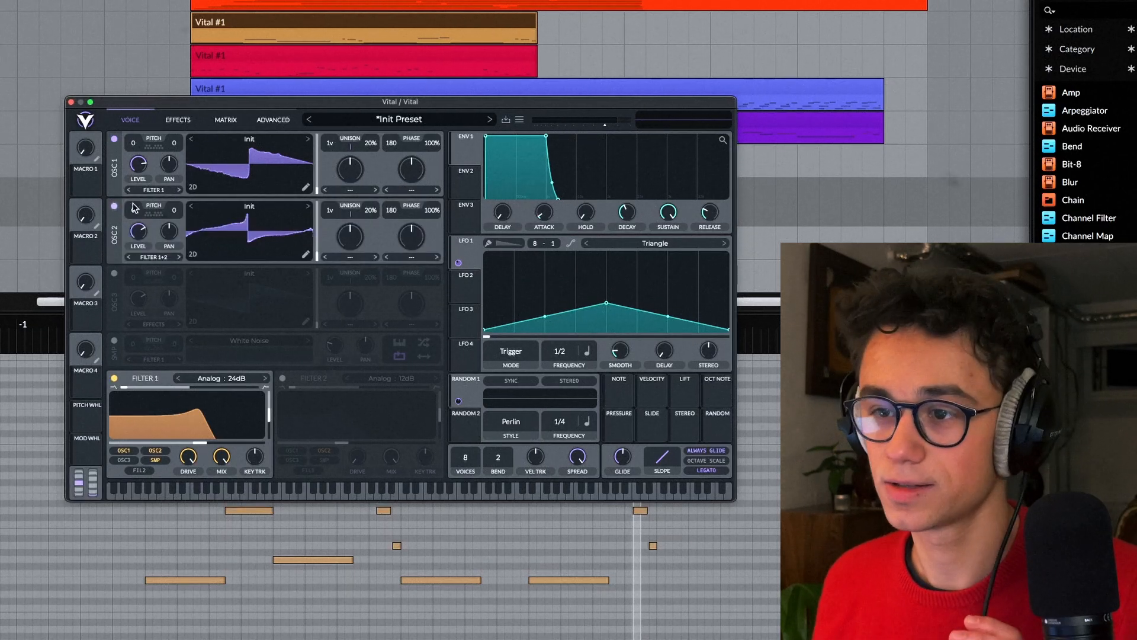
pyautogui.click(306, 254)
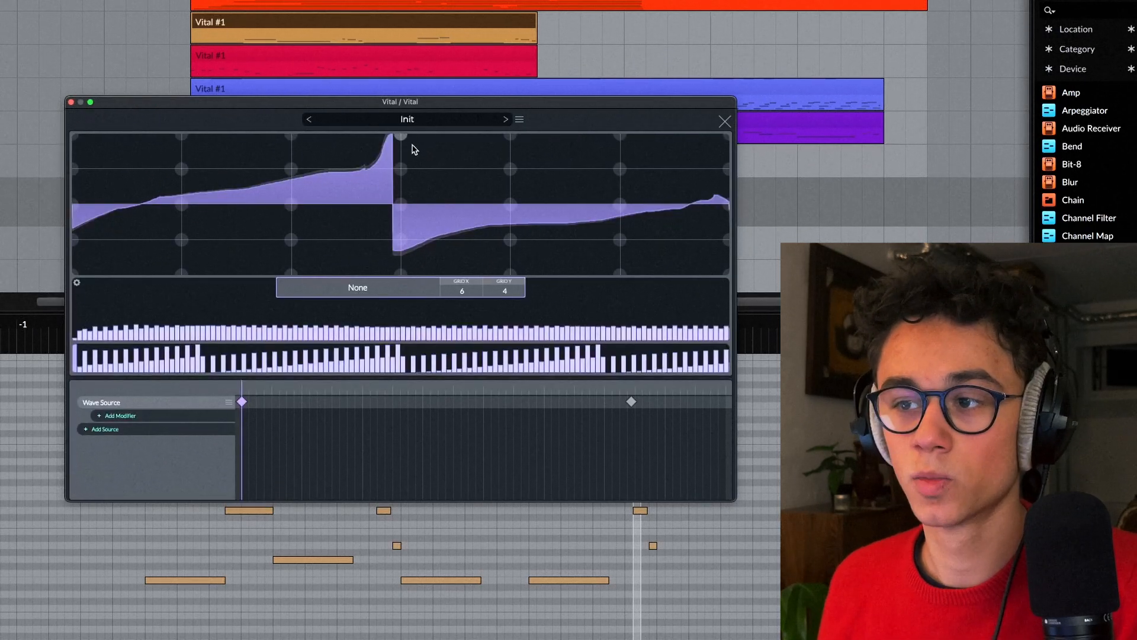
pyautogui.click(725, 122)
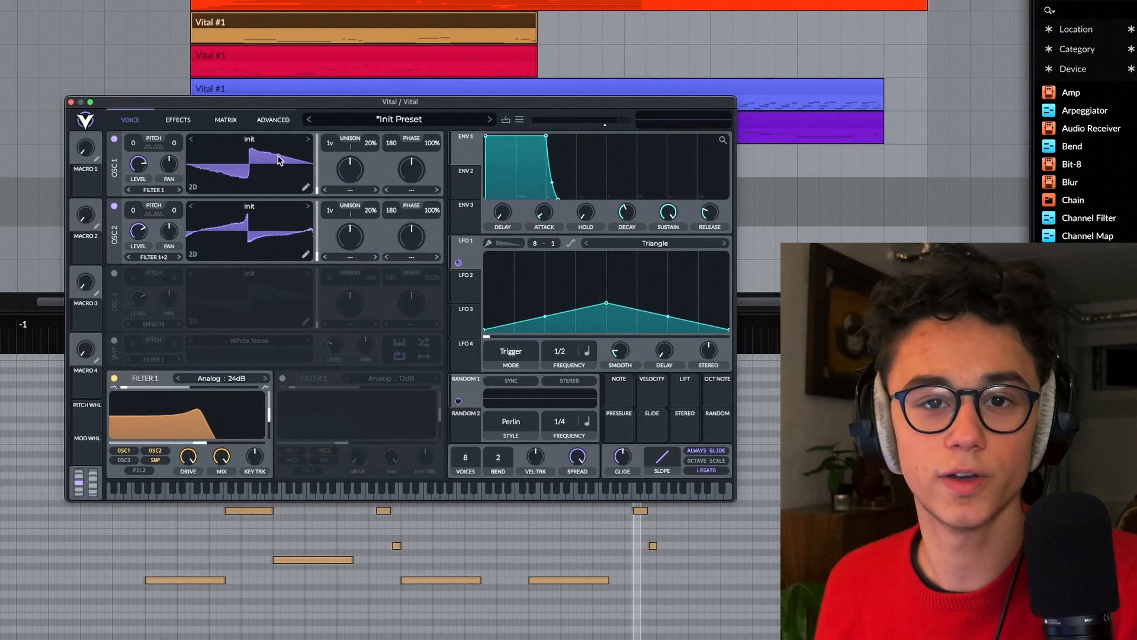
# - Audition oscillator 2 alone with oscillator 1 switched off, and turn oscillator 1 back on during playback
pyautogui.click(112, 140)
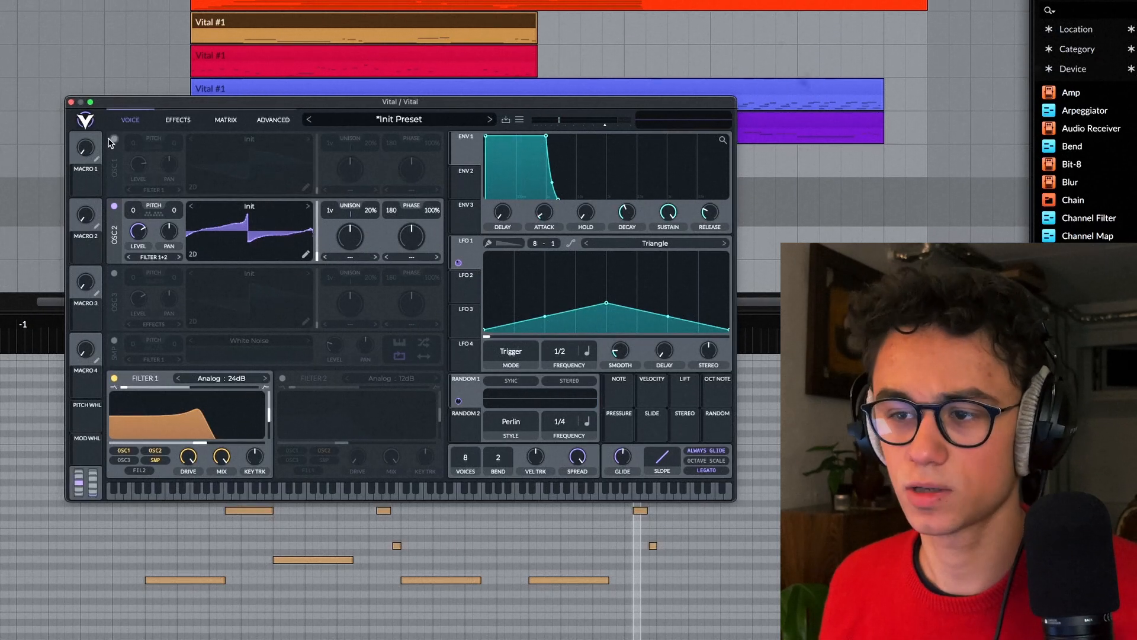
pyautogui.press('space')
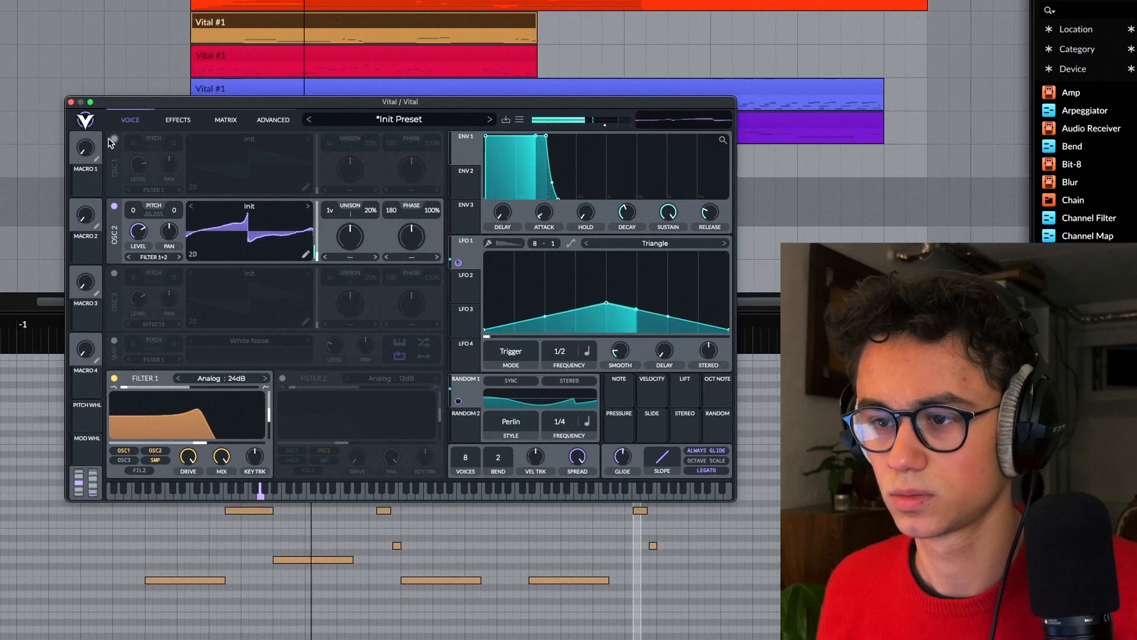
pyautogui.click(113, 140)
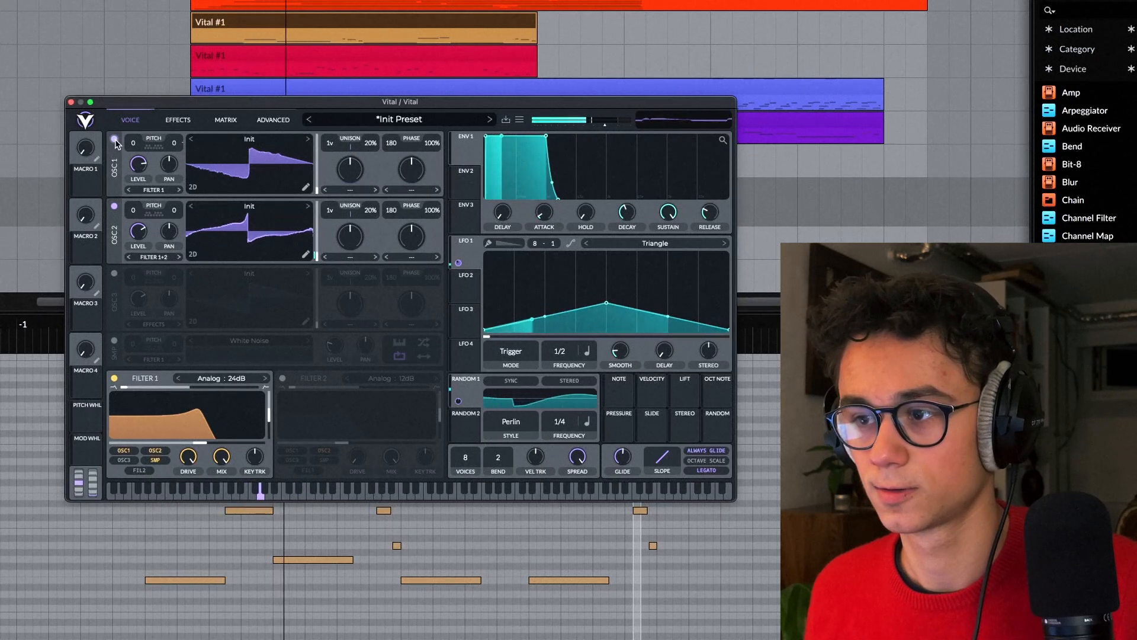
# - Enable the white noise sampler in the second track's patch and compare the sound with Filter 1 off and on
pyautogui.press('space')
pyautogui.click(113, 341)
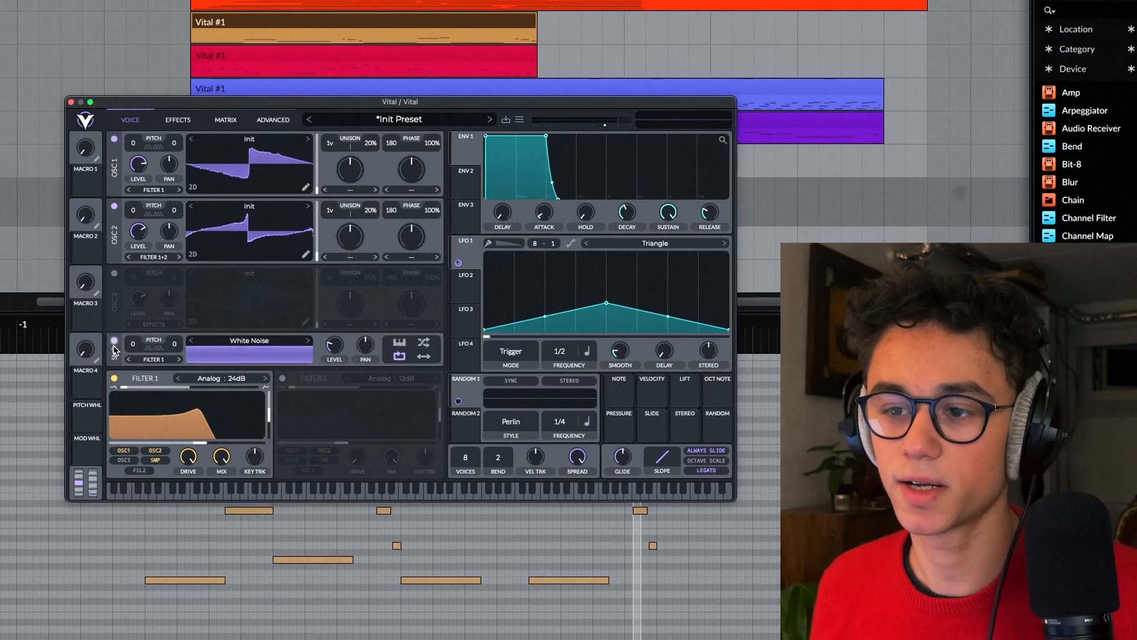
pyautogui.press('space')
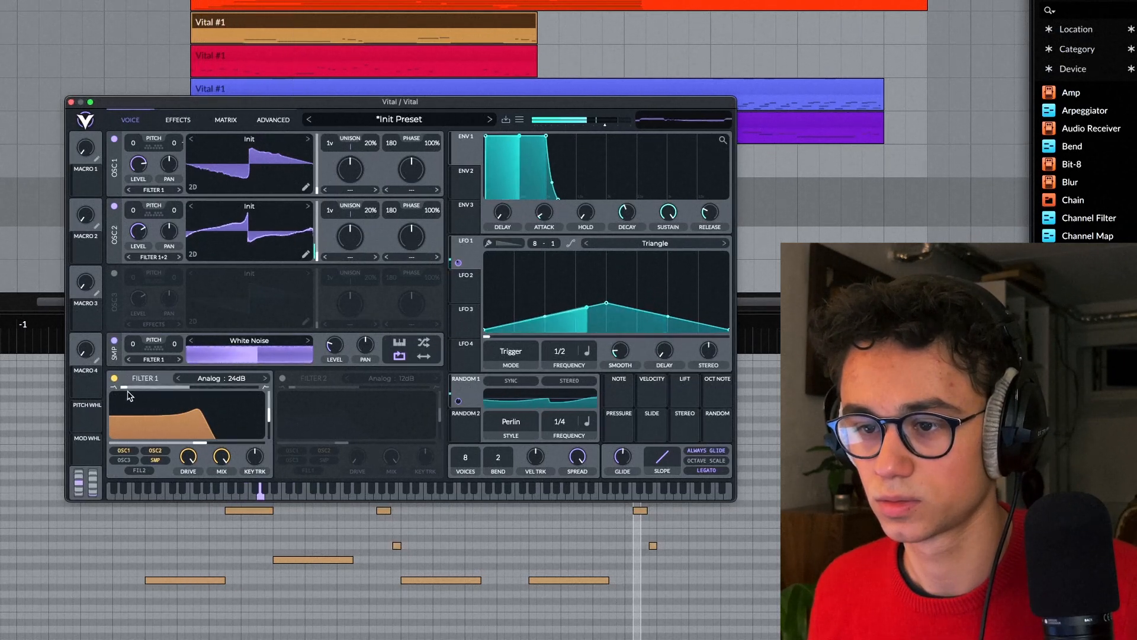
pyautogui.click(114, 378)
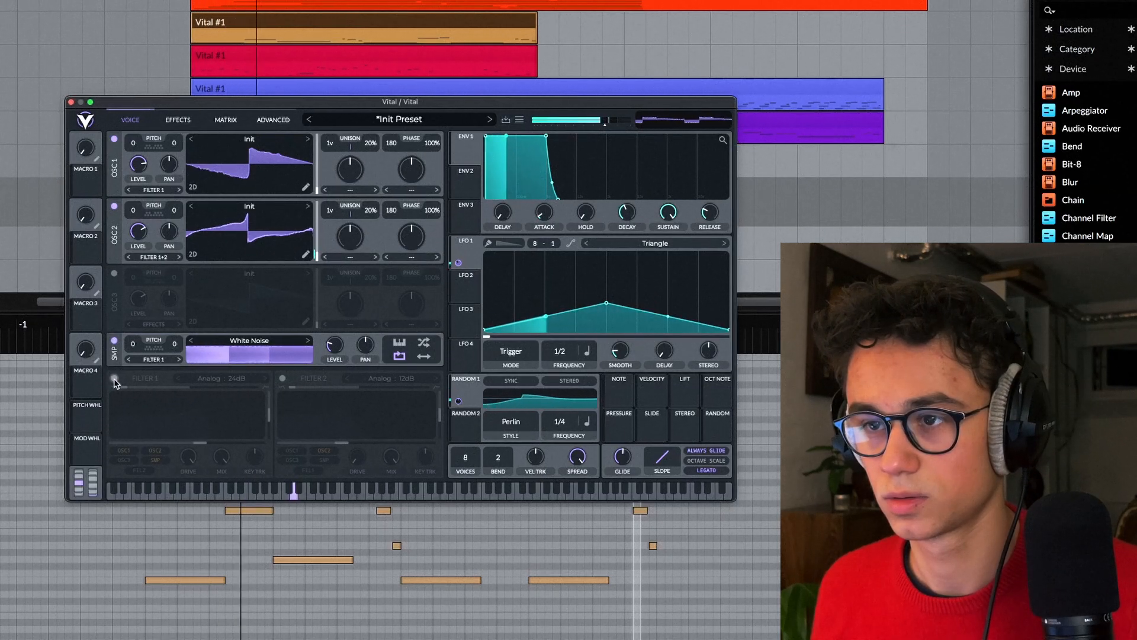
pyautogui.click(114, 379)
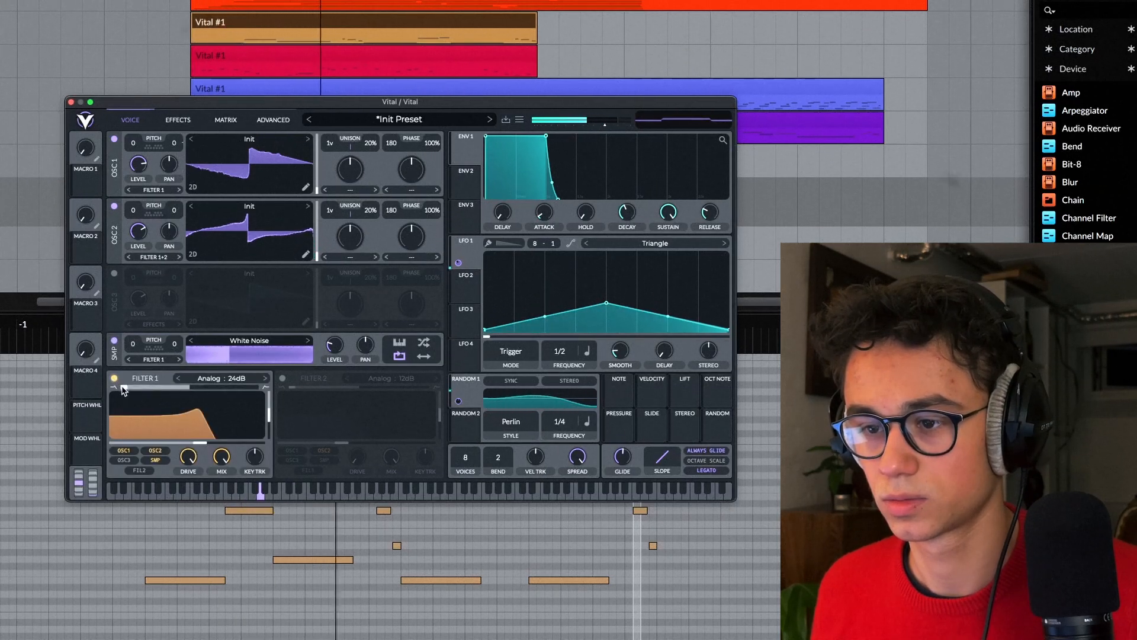
# - Enable the Distortion, Compressor and Filter effects on the second track's patch and audition the result
pyautogui.click(177, 119)
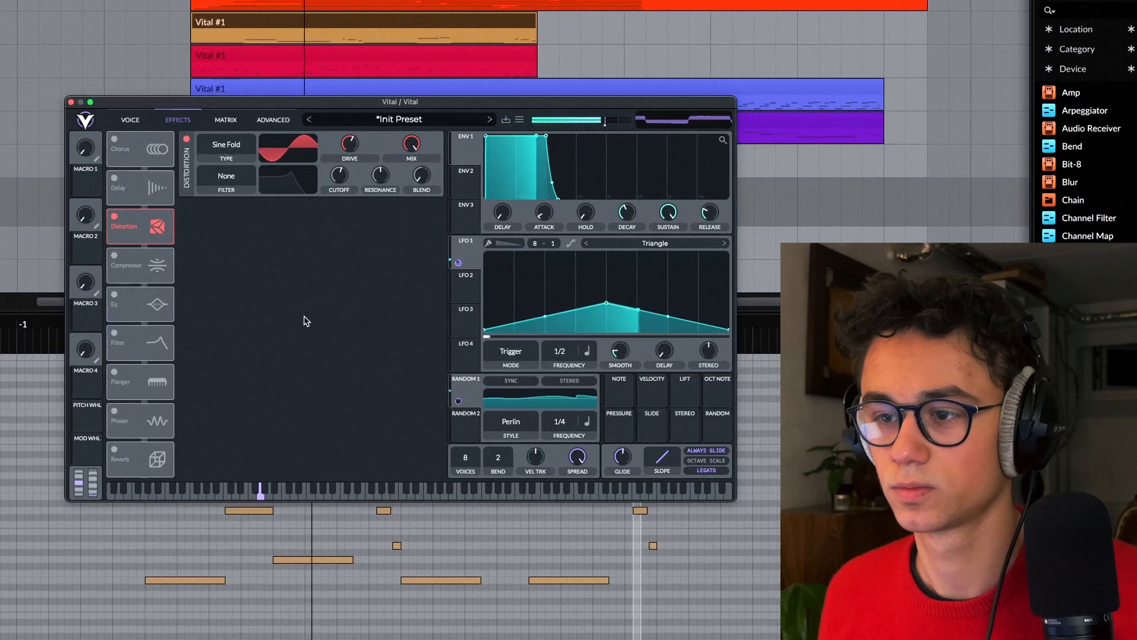
pyautogui.click(146, 266)
pyautogui.press('space')
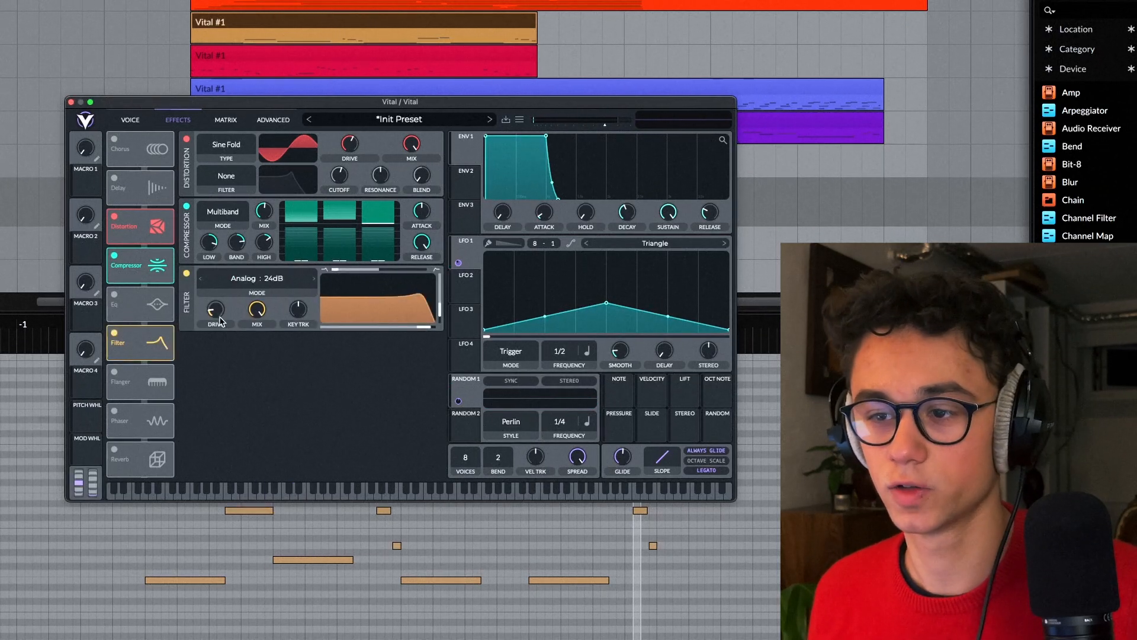
pyautogui.press('space')
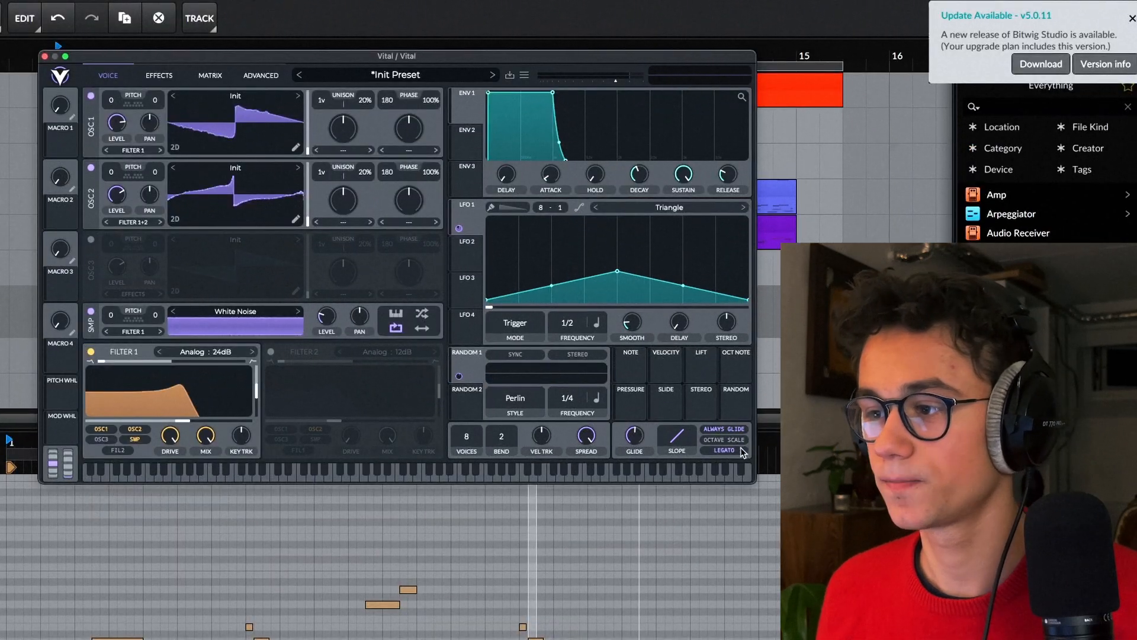
# - Turn off glide, Always Glide and Legato in the second track's patch and audition the clip
pyautogui.moveTo(452, 57); pyautogui.dragTo(228, 1)
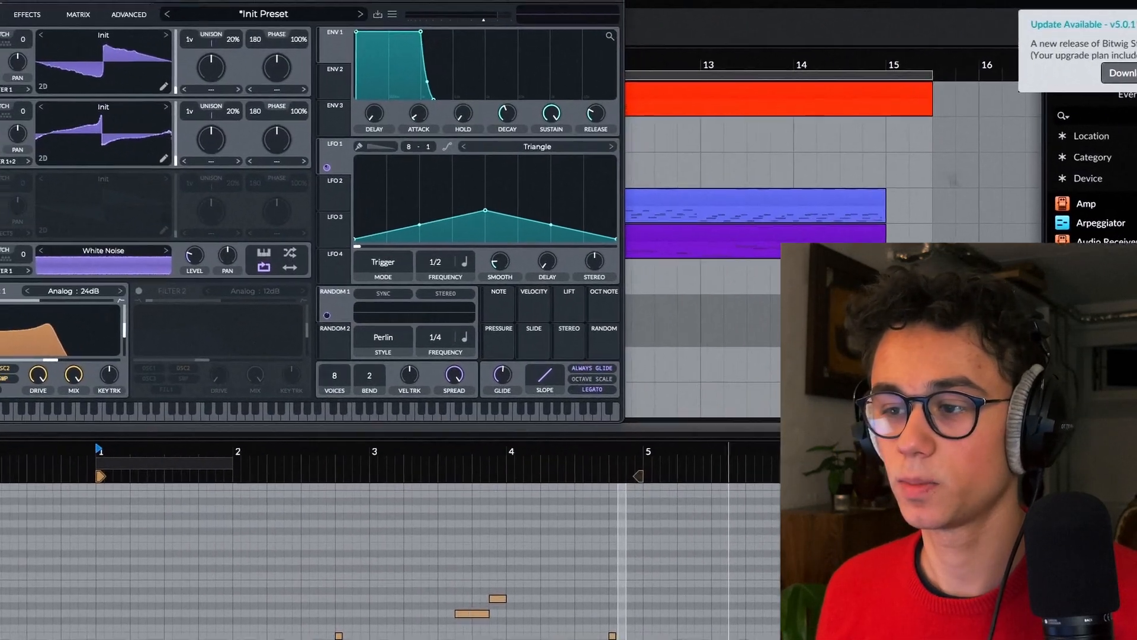
pyautogui.press('space')
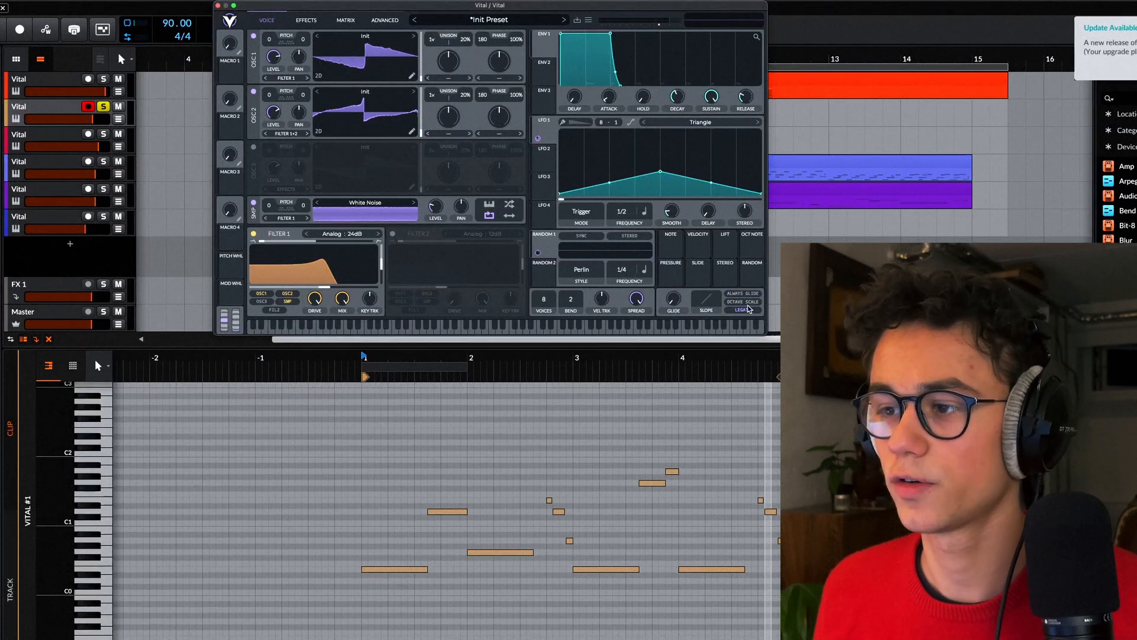
pyautogui.press('space')
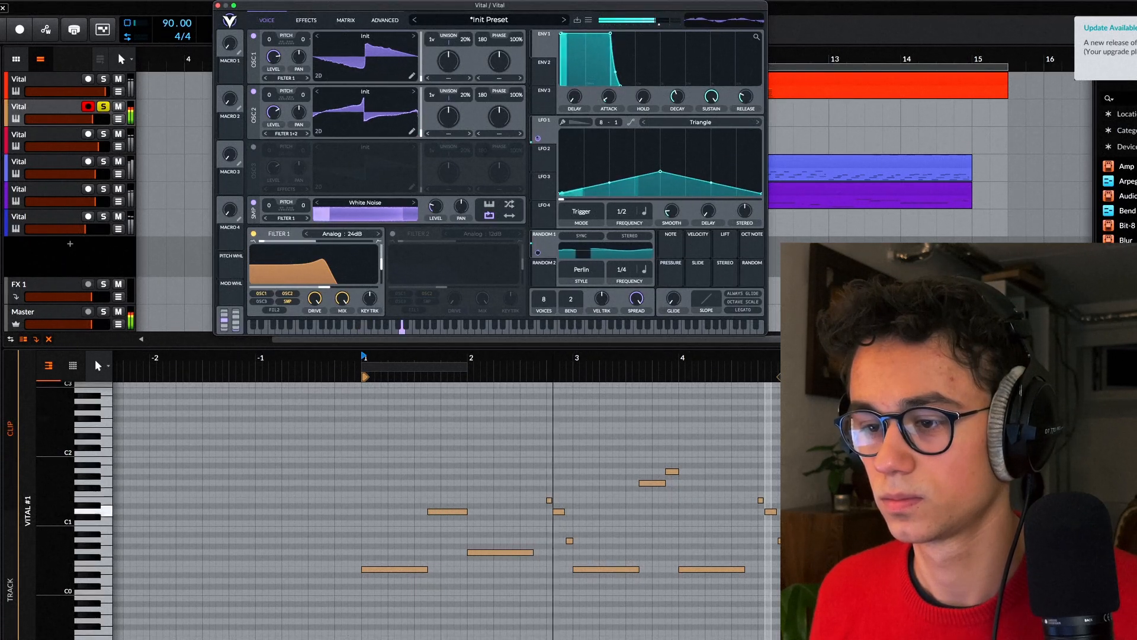
# - Solo the third track and follow its clip's notes in the note editor during playback
pyautogui.moveTo(218, 7); pyautogui.dragTo(306, 136)
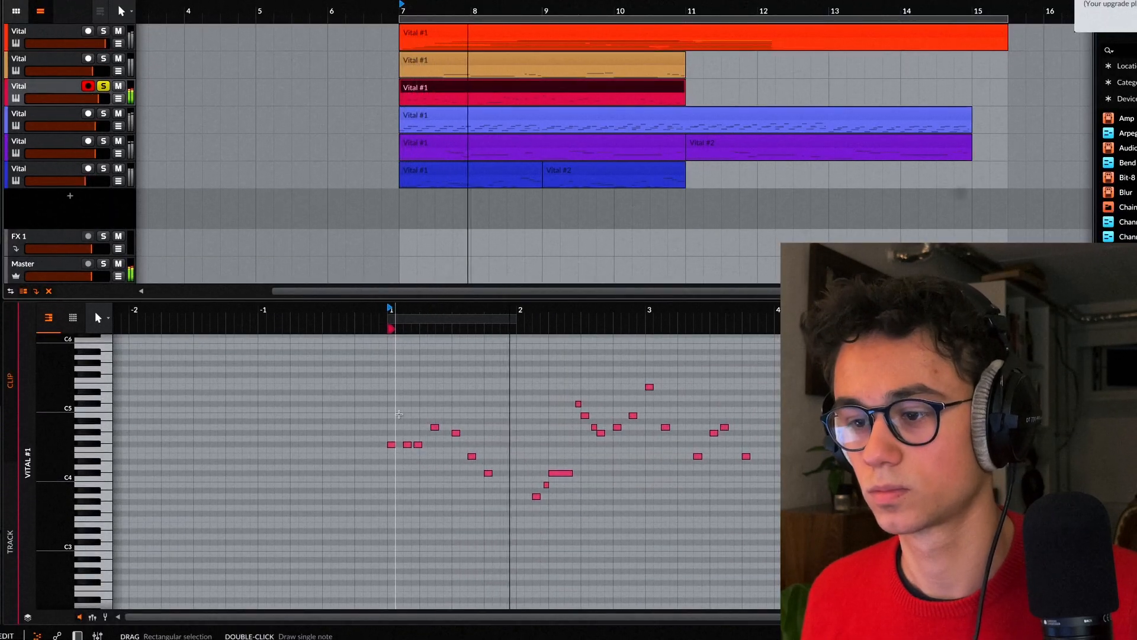
pyautogui.hscroll(1, 536, 499)
pyautogui.hscroll(2, 537, 500)
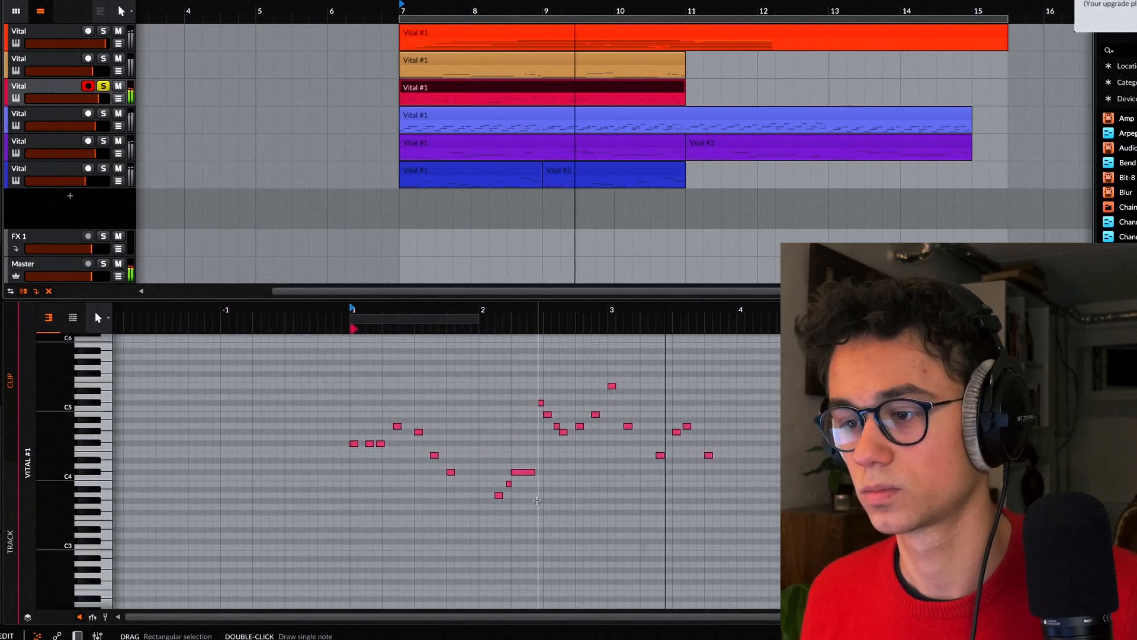
pyautogui.hscroll(3, 537, 499)
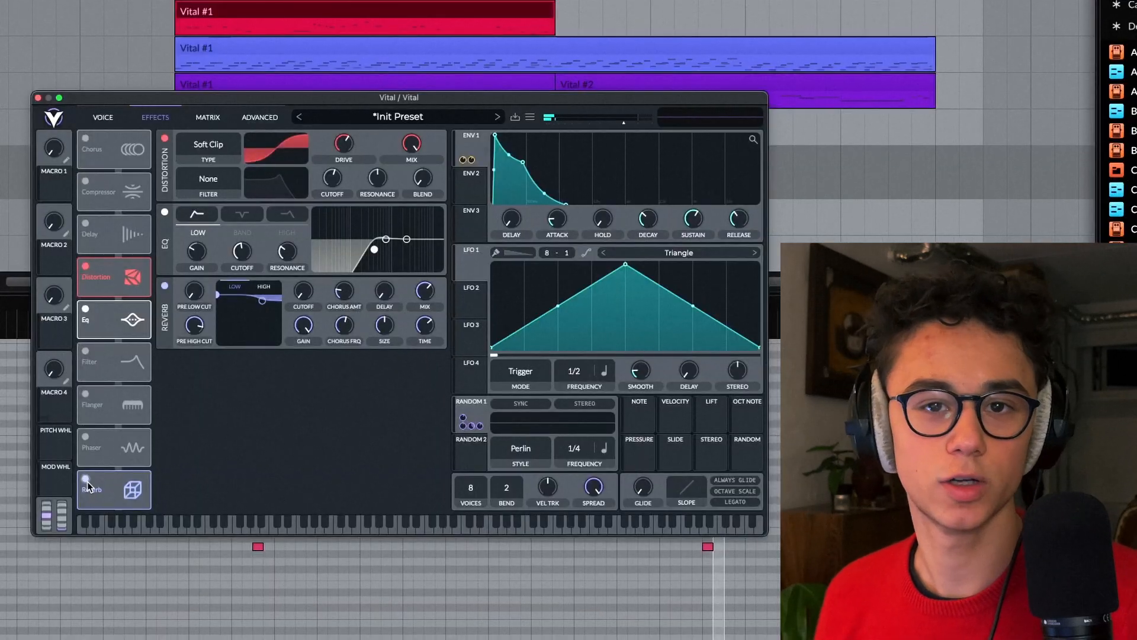
# - Disable the effects, both filters and the pink noise sampler in the third track's patch and audition the two oscillators alone
pyautogui.click(86, 478)
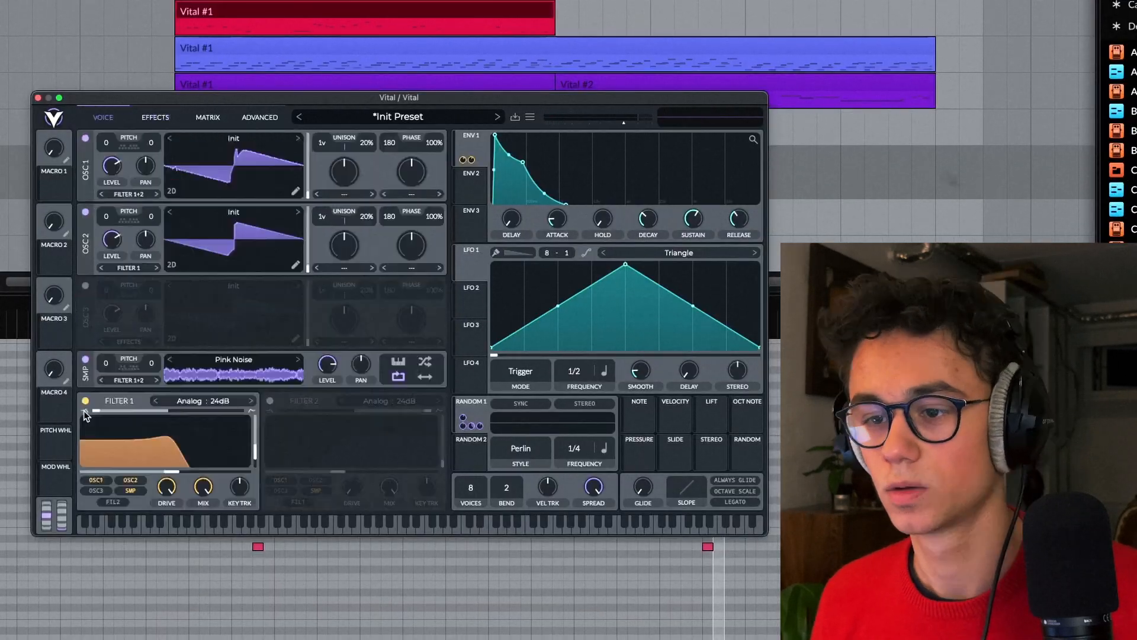
pyautogui.click(86, 400)
pyautogui.click(85, 359)
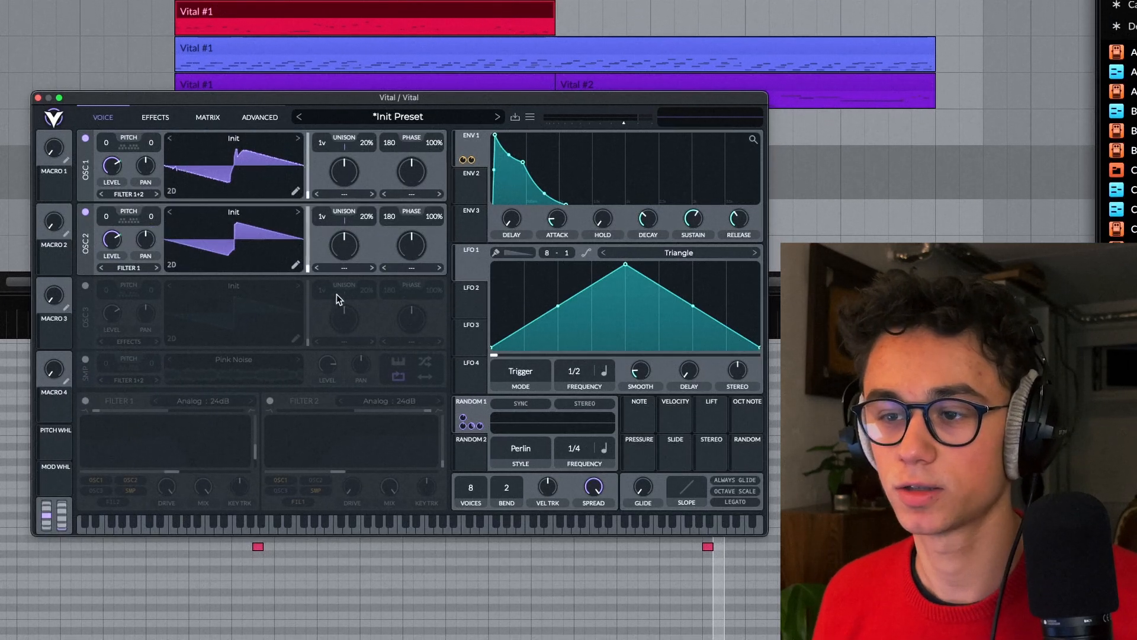
pyautogui.press('space')
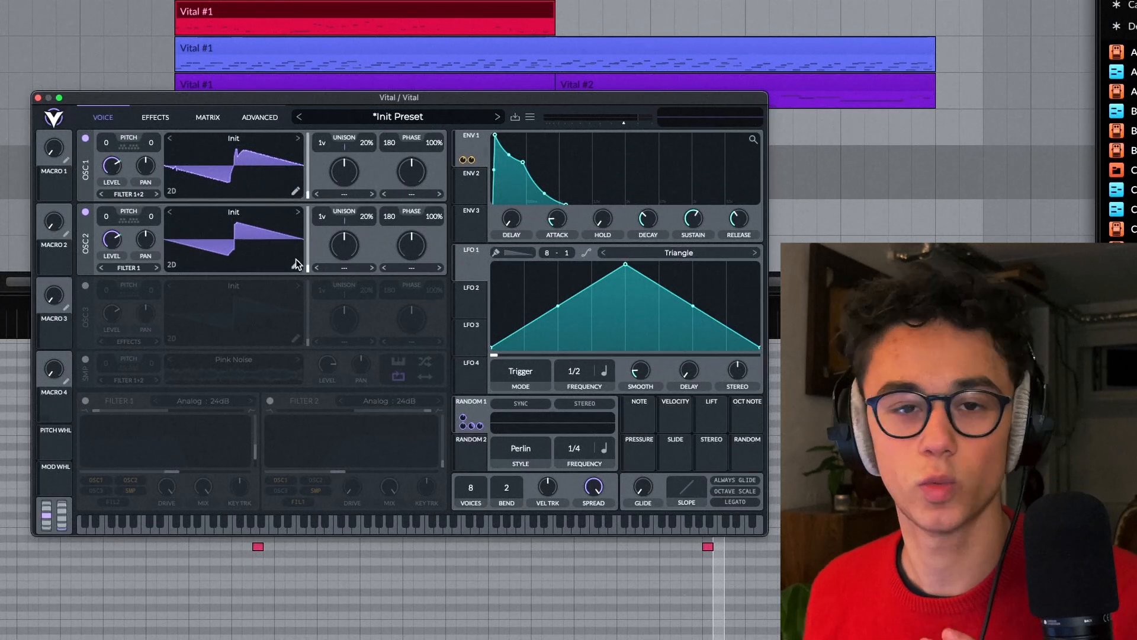
pyautogui.press('space')
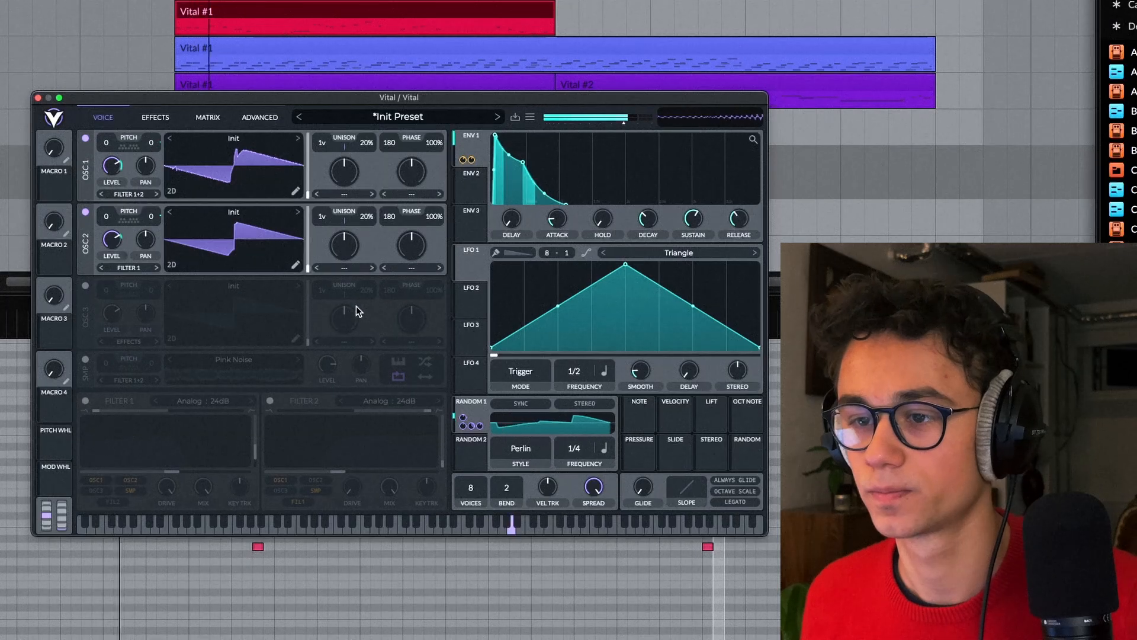
# - Enable the pink noise sampler, Filter 1 and Filter 2 one after another while auditioning the third track
pyautogui.click(85, 359)
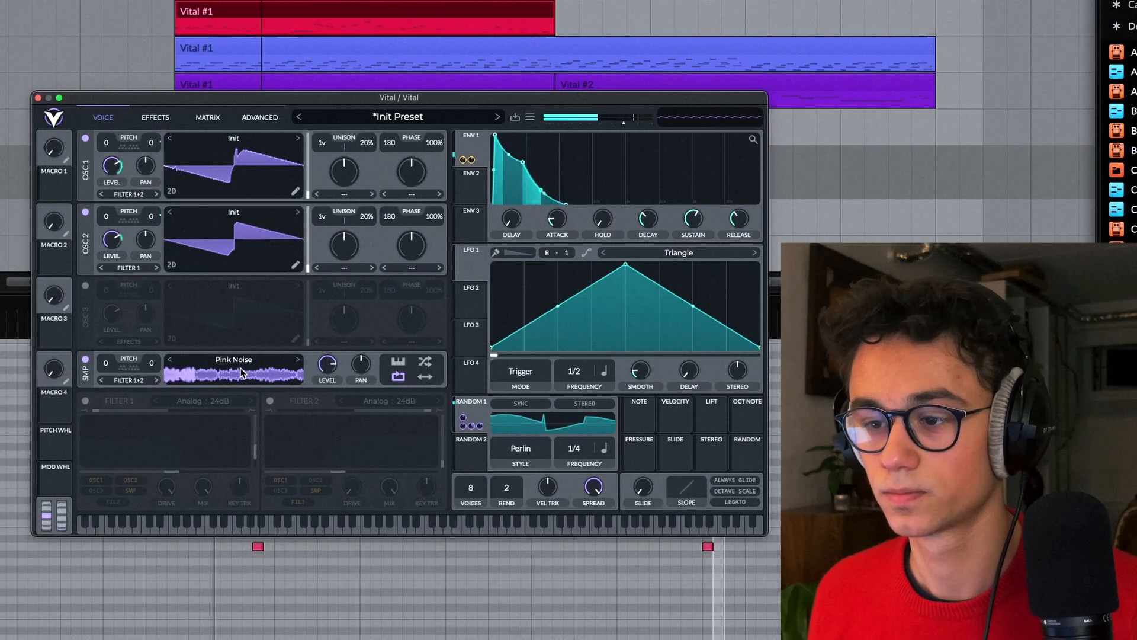
pyautogui.click(85, 400)
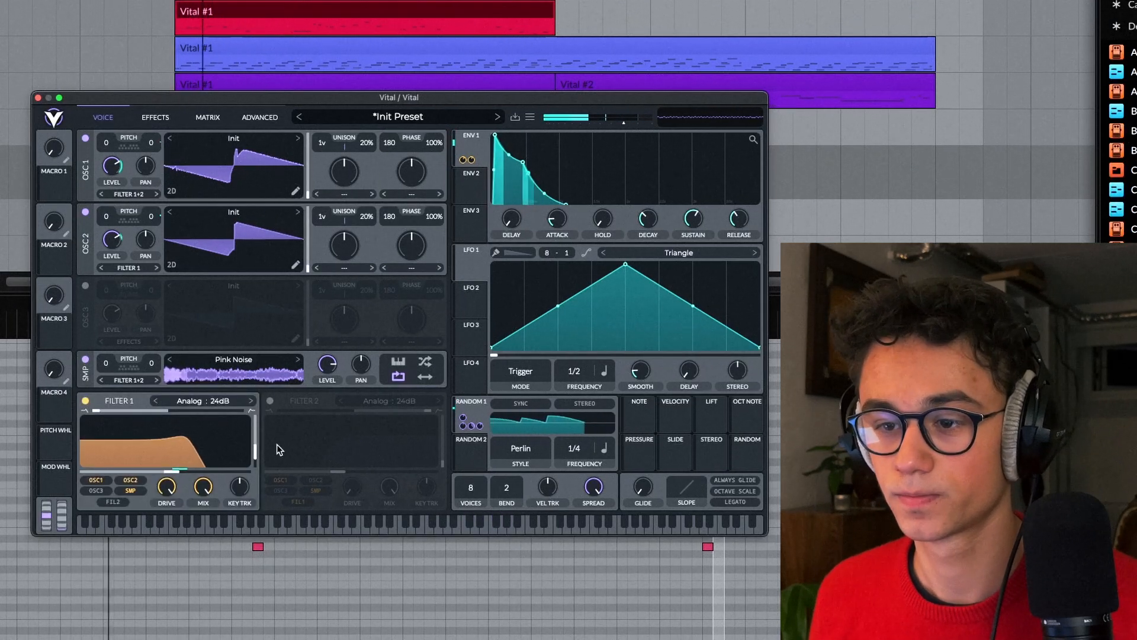
pyautogui.click(295, 442)
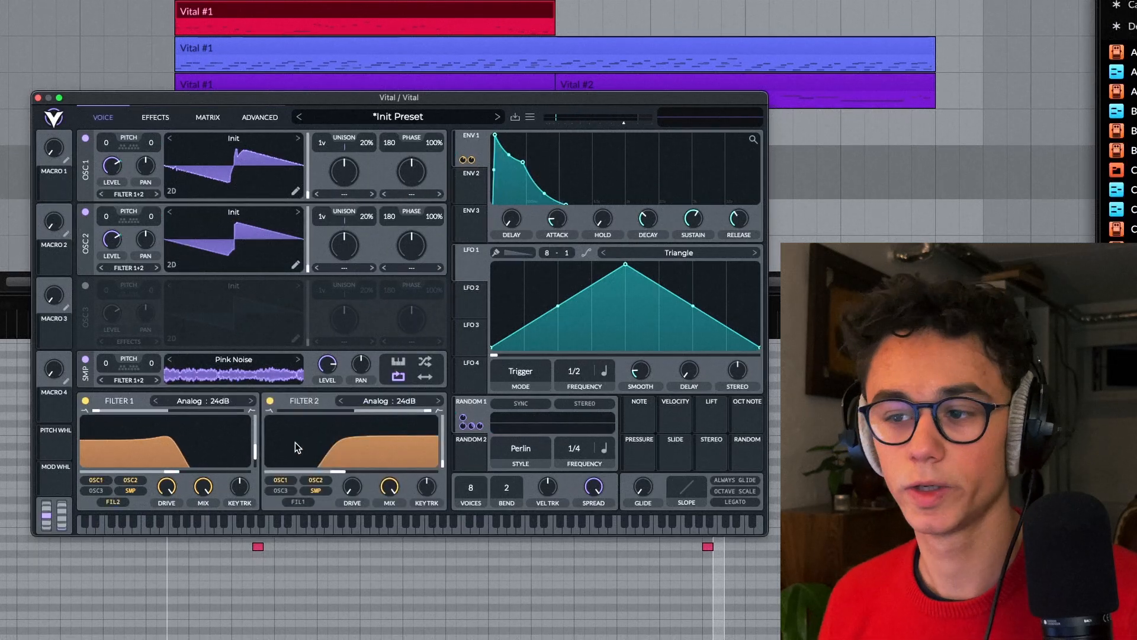
pyautogui.press('space')
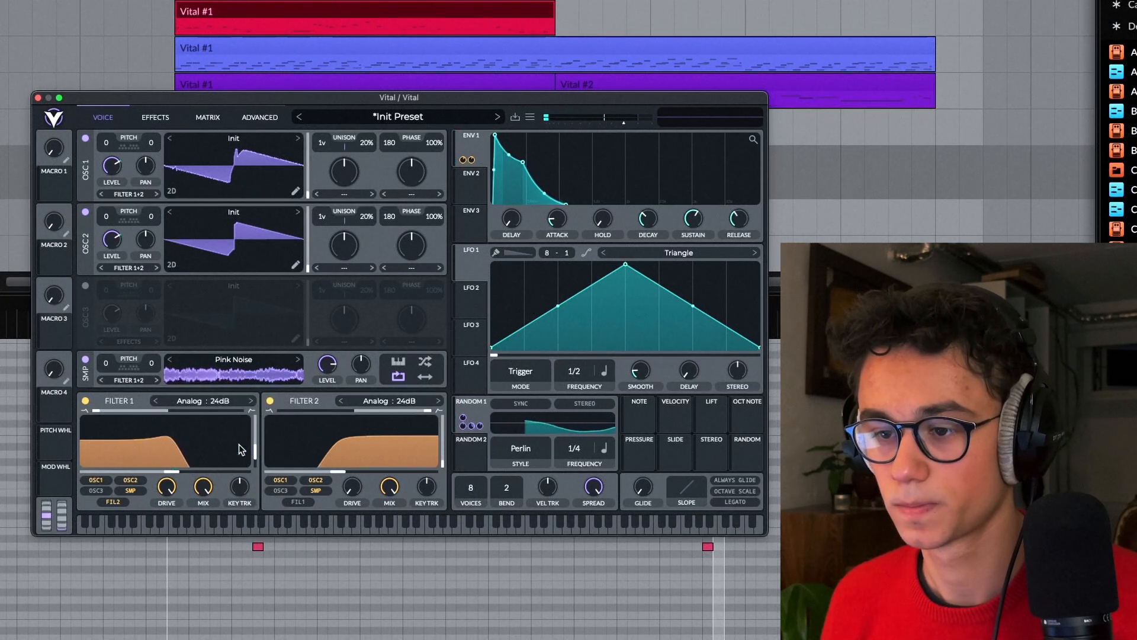
# - Enable the Distortion, EQ and Reverb effects on the third track's patch and play the clip
pyautogui.click(155, 116)
pyautogui.click(128, 193)
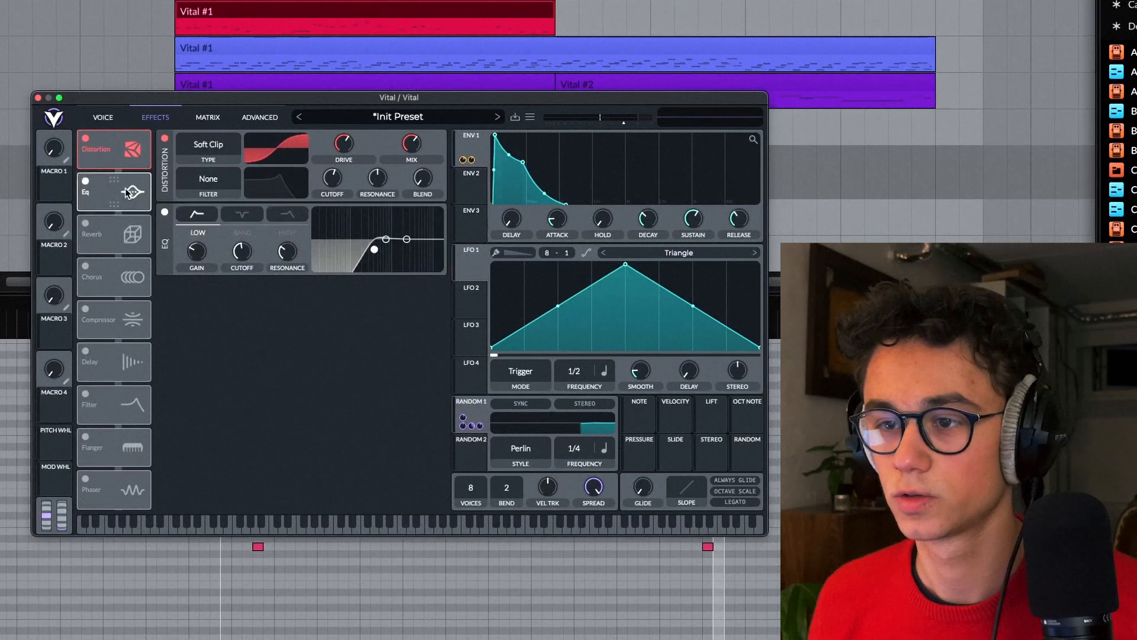
pyautogui.click(127, 235)
pyautogui.press('space')
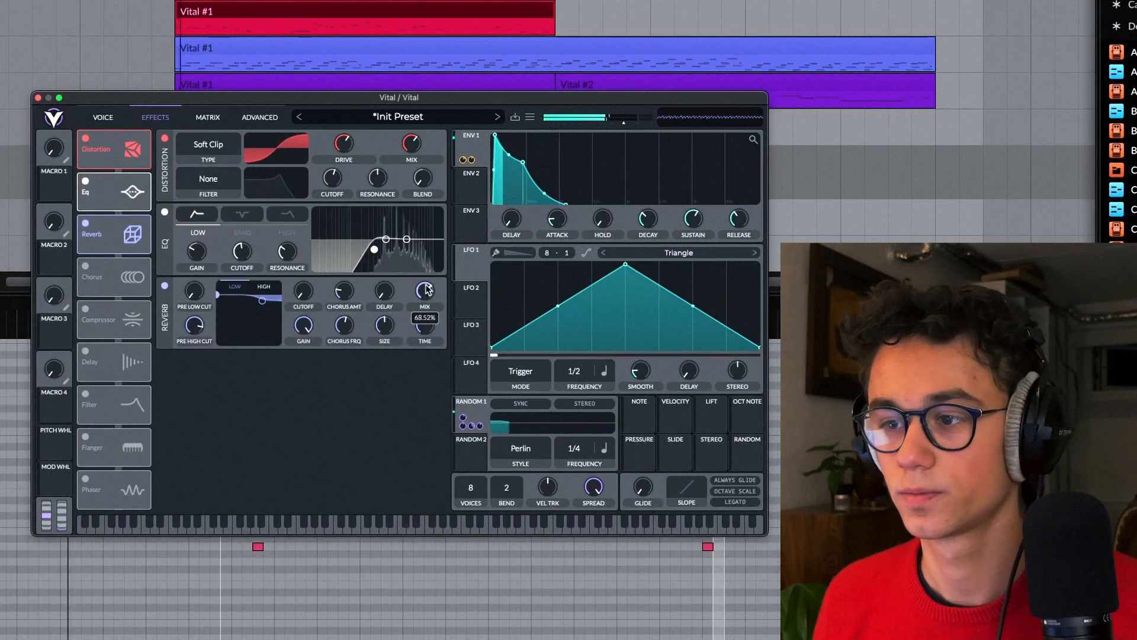
# - Adjust the Reverb mix during playback and toggle Filter 2 as an input of Filter 1 in the voice view
pyautogui.scroll(2, 426, 292)
pyautogui.moveTo(426, 285); pyautogui.dragTo(428, 290)
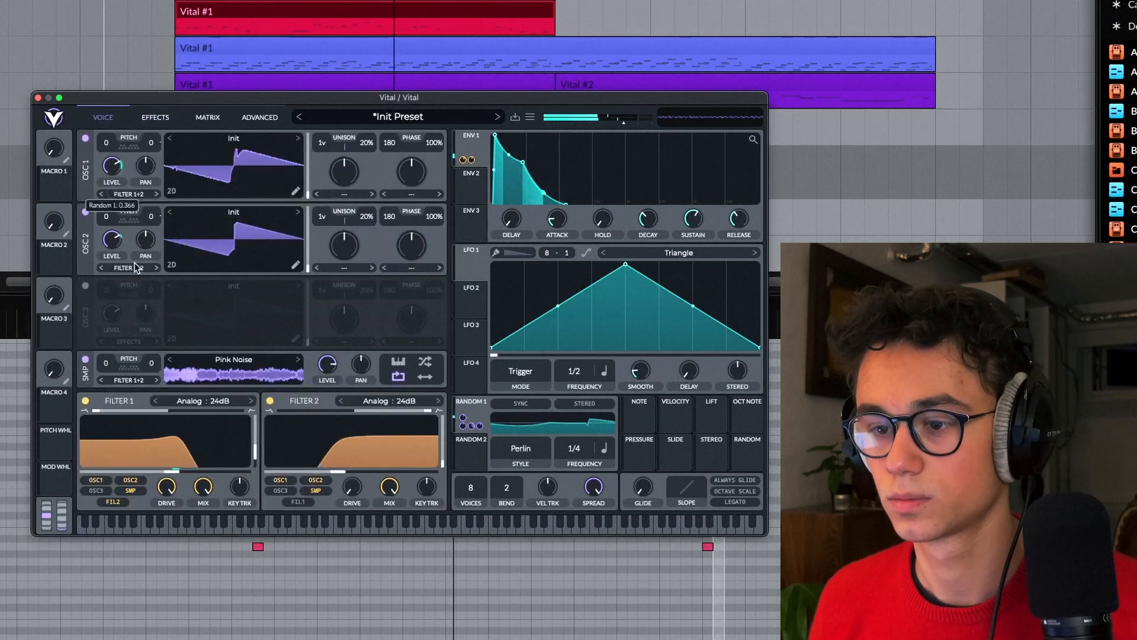
pyautogui.click(102, 118)
pyautogui.click(113, 502)
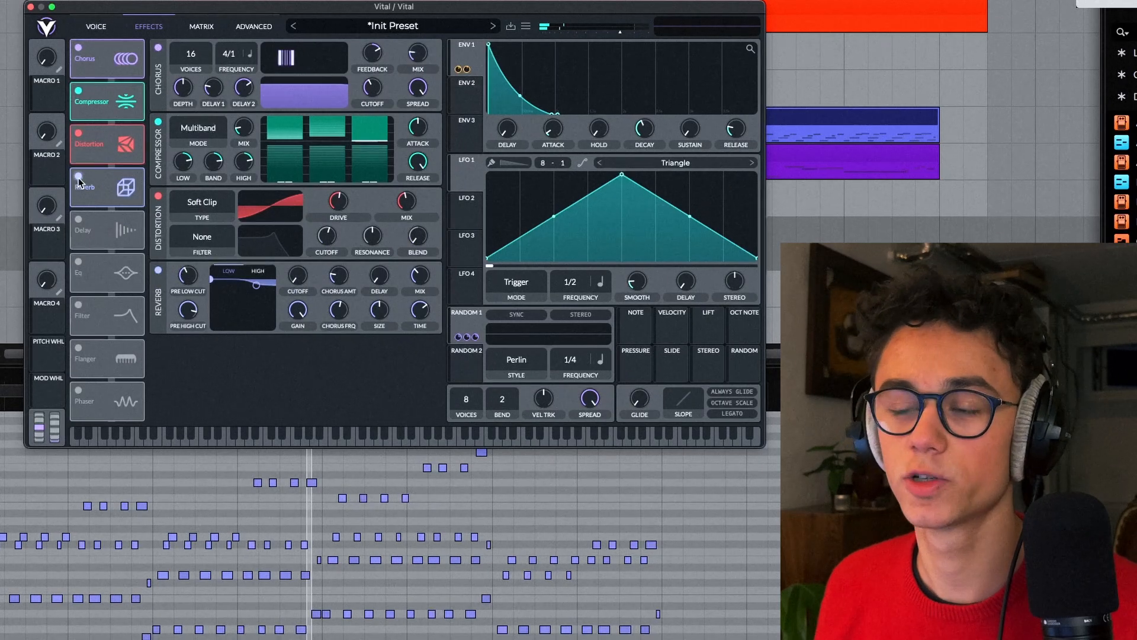
# - Switch the fourth track's patch to the voice view with its effects off and briefly audition it
pyautogui.click(98, 28)
pyautogui.press('space')
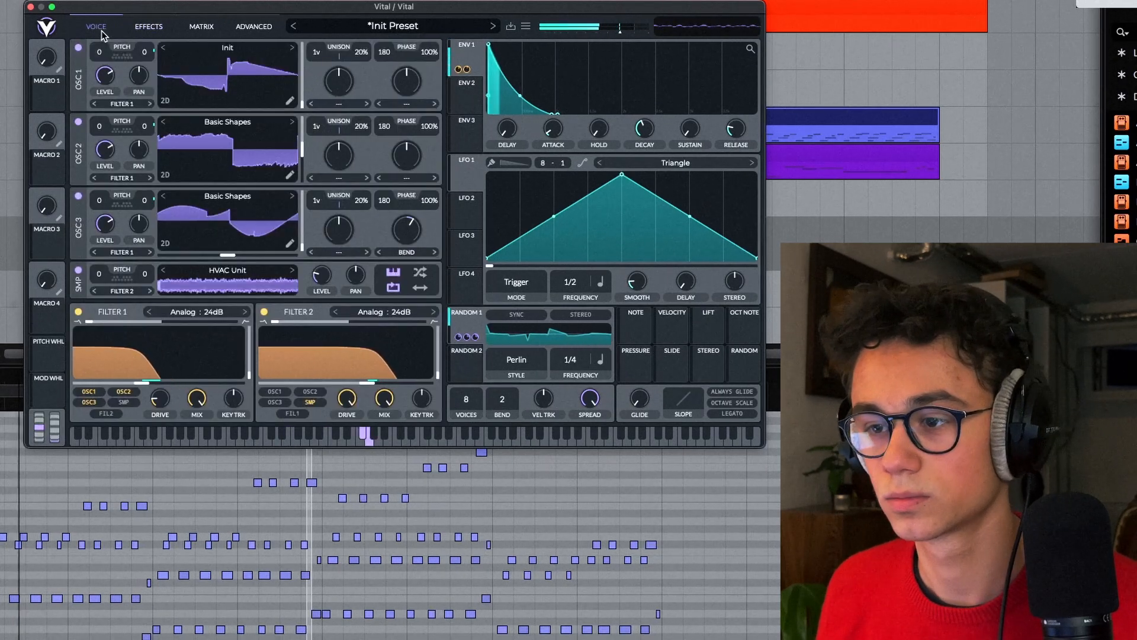
pyautogui.press('space')
# - Disable Filter 1, Filter 2 and the HVAC Unit sampler in the fourth track's patch and audition the three oscillators alone
pyautogui.click(78, 311)
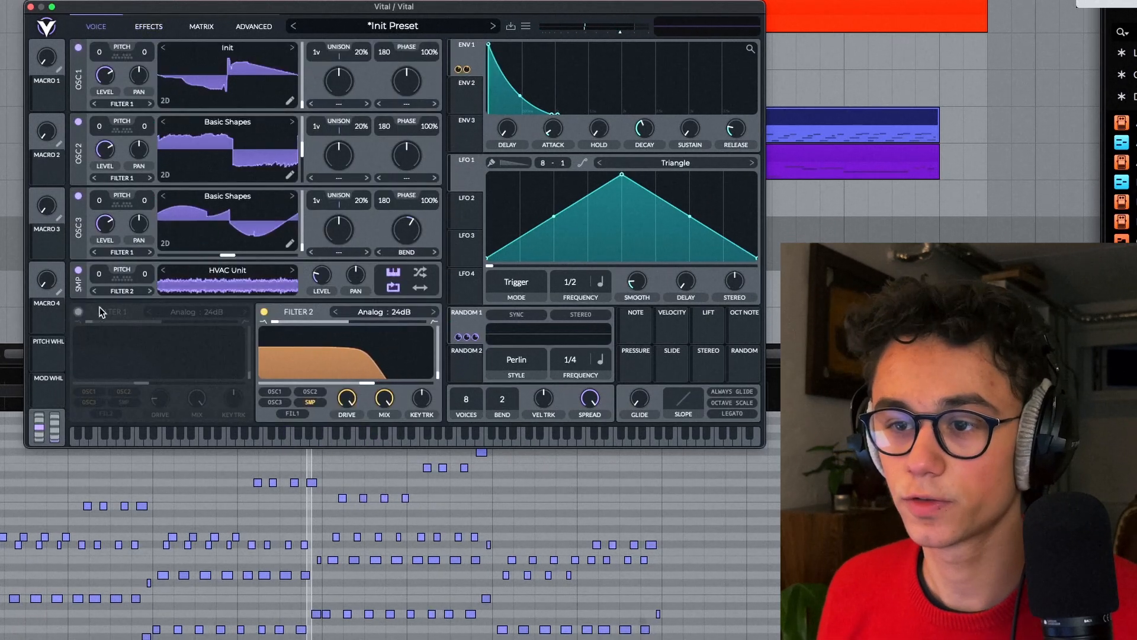
pyautogui.click(264, 312)
pyautogui.click(78, 273)
pyautogui.press('space')
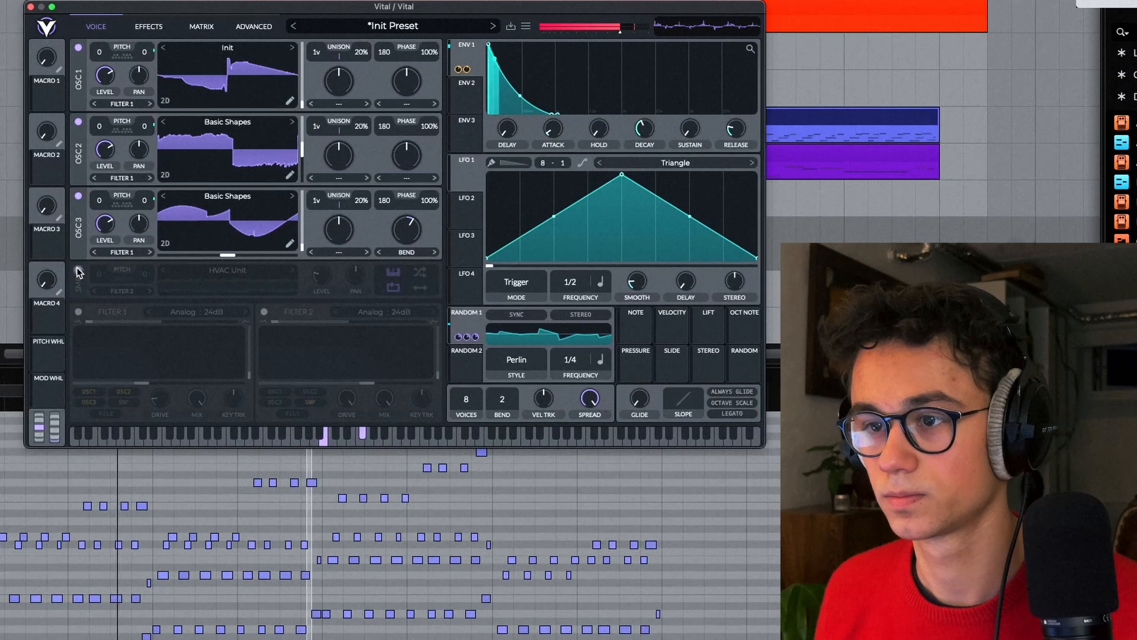
pyautogui.press('space')
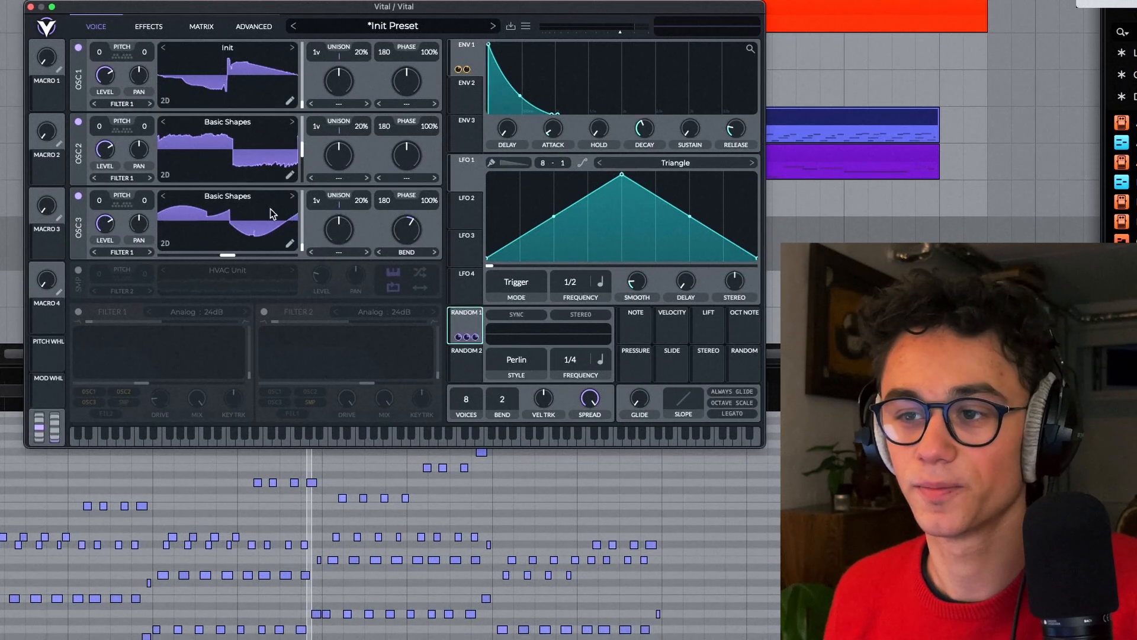
pyautogui.press('space')
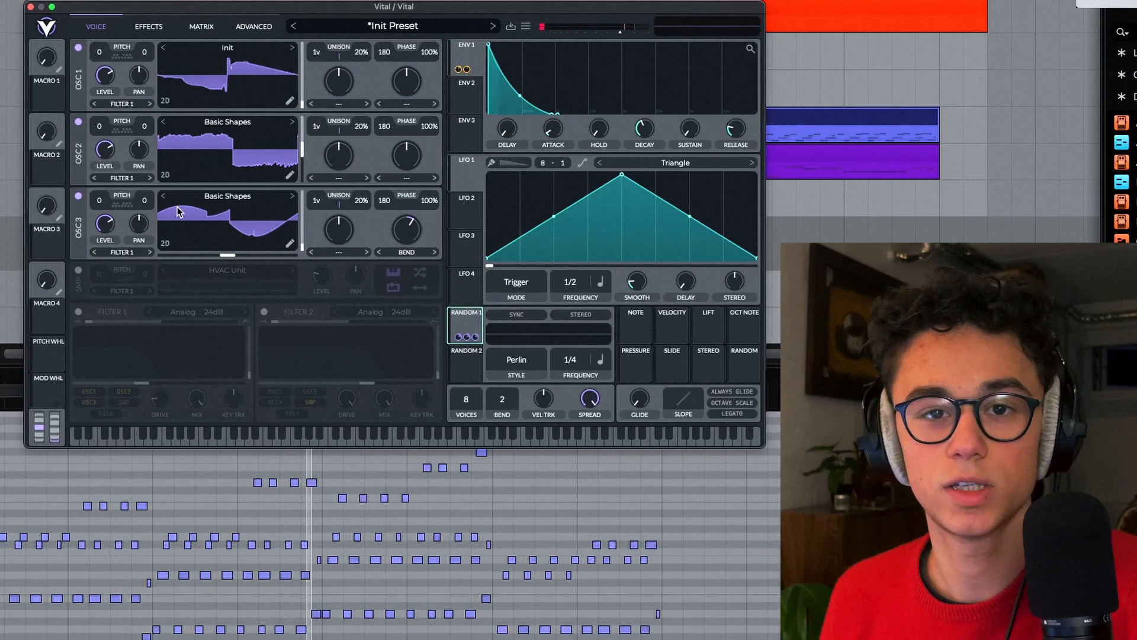
# - Enable the HVAC Unit sampler and both filters during playback, and raise the decay and sustain of Envelope 1
pyautogui.click(78, 272)
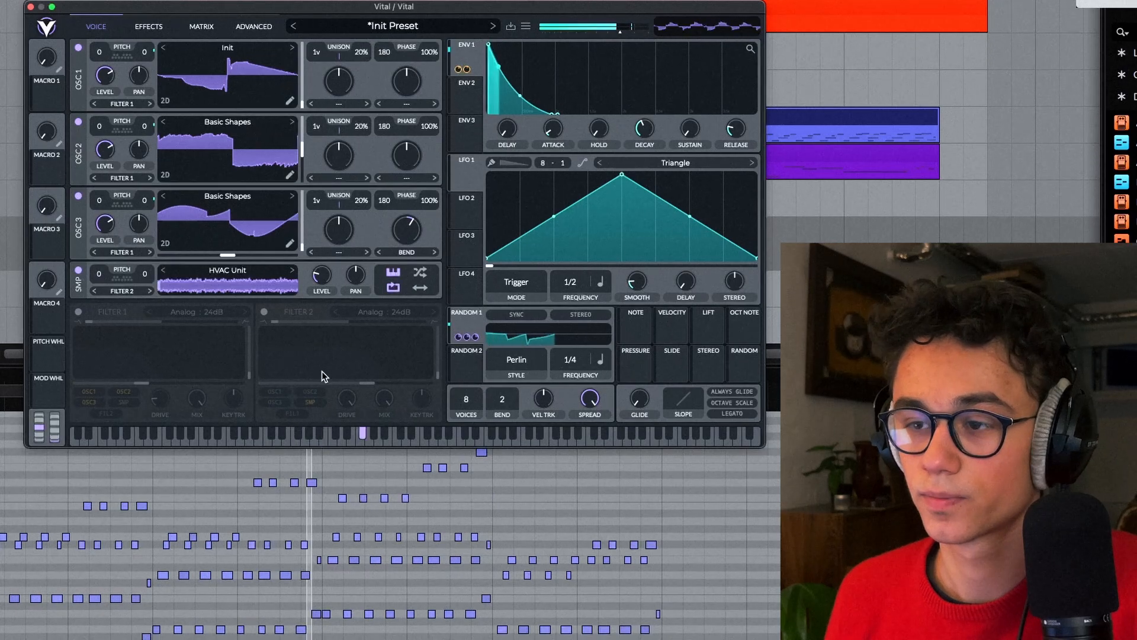
pyautogui.click(79, 313)
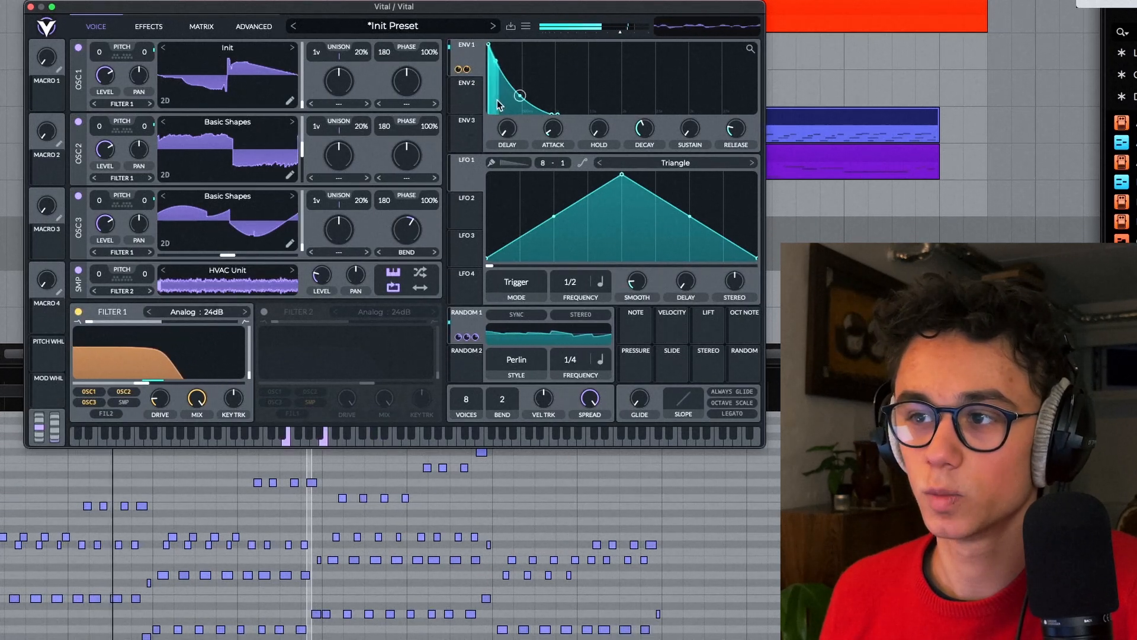
pyautogui.click(264, 312)
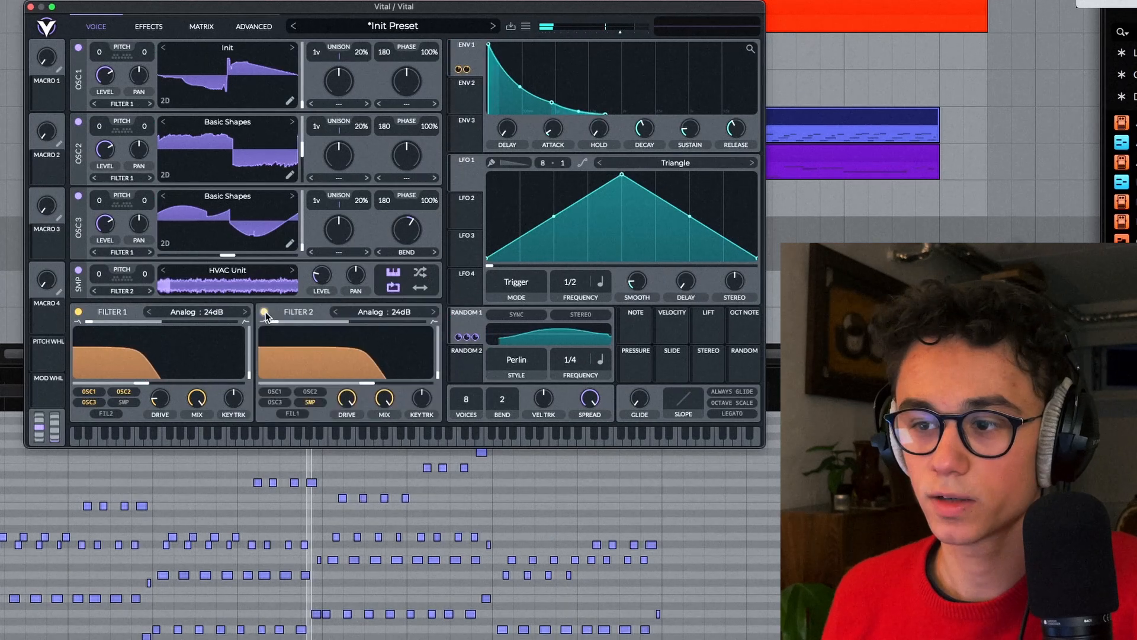
pyautogui.press('space')
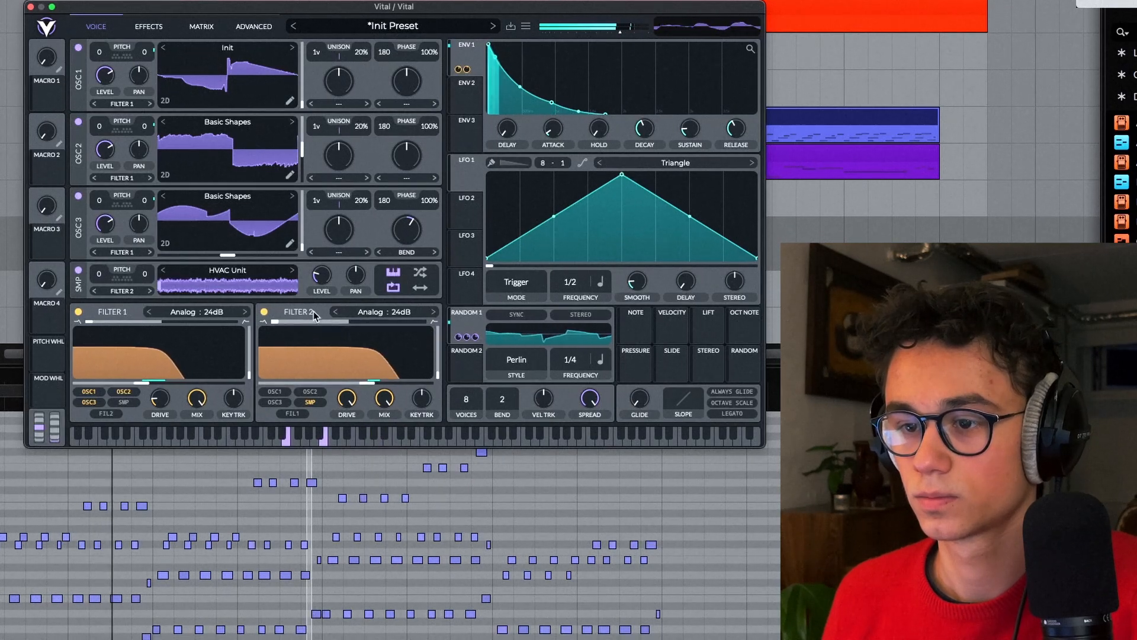
# - Enable Chorus and Compressor in the fourth track's patch and audition the sound with both effects
pyautogui.press('space')
pyautogui.click(148, 26)
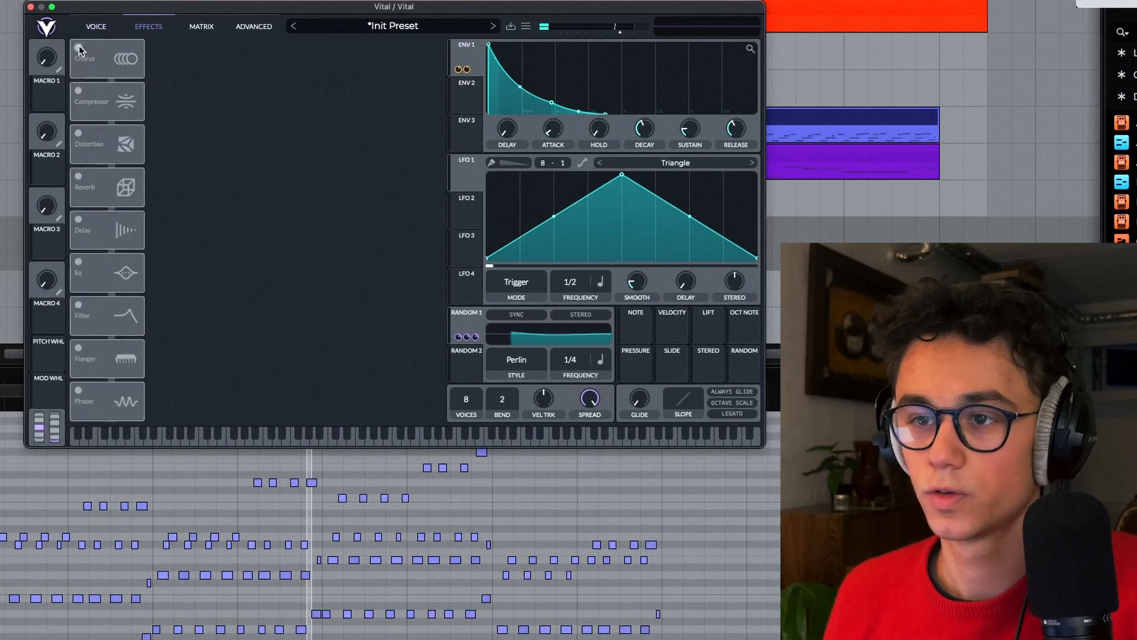
pyautogui.click(78, 48)
pyautogui.click(78, 91)
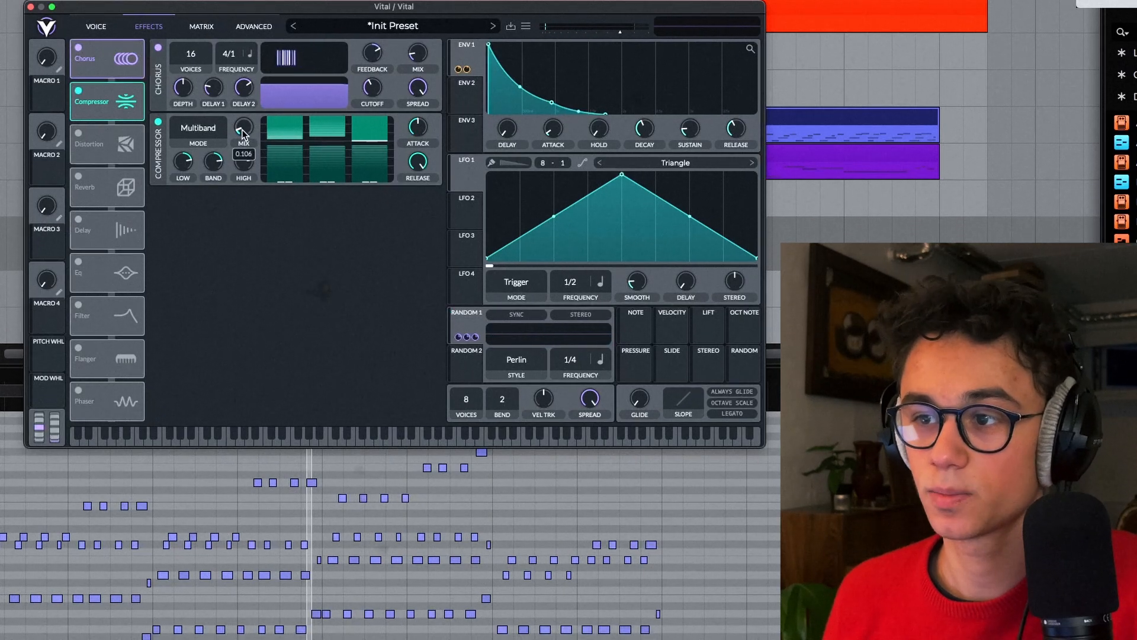
pyautogui.press('space')
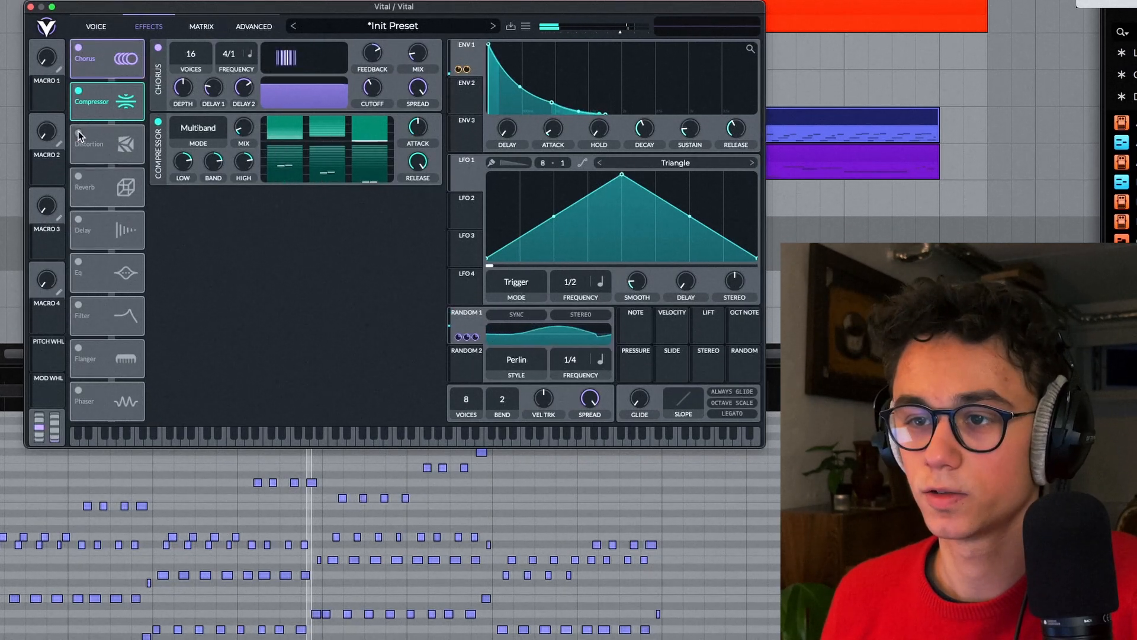
# - Enable Distortion and Reverb in the fourth track's patch during playback and adjust the Reverb mix slightly
pyautogui.click(79, 133)
pyautogui.click(79, 177)
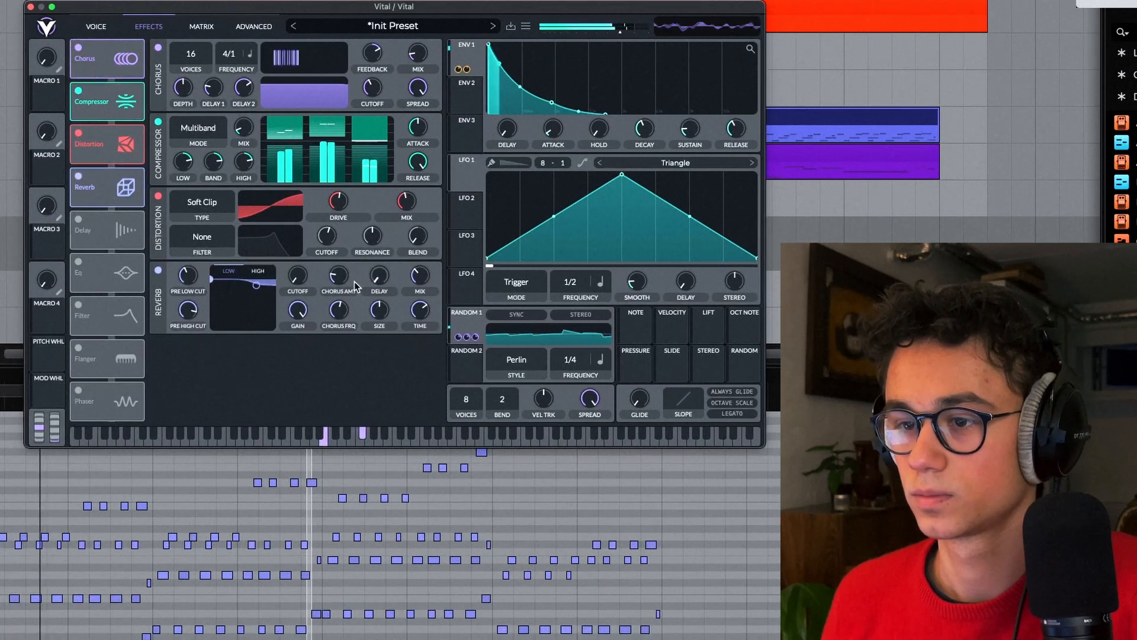
pyautogui.moveTo(428, 287)
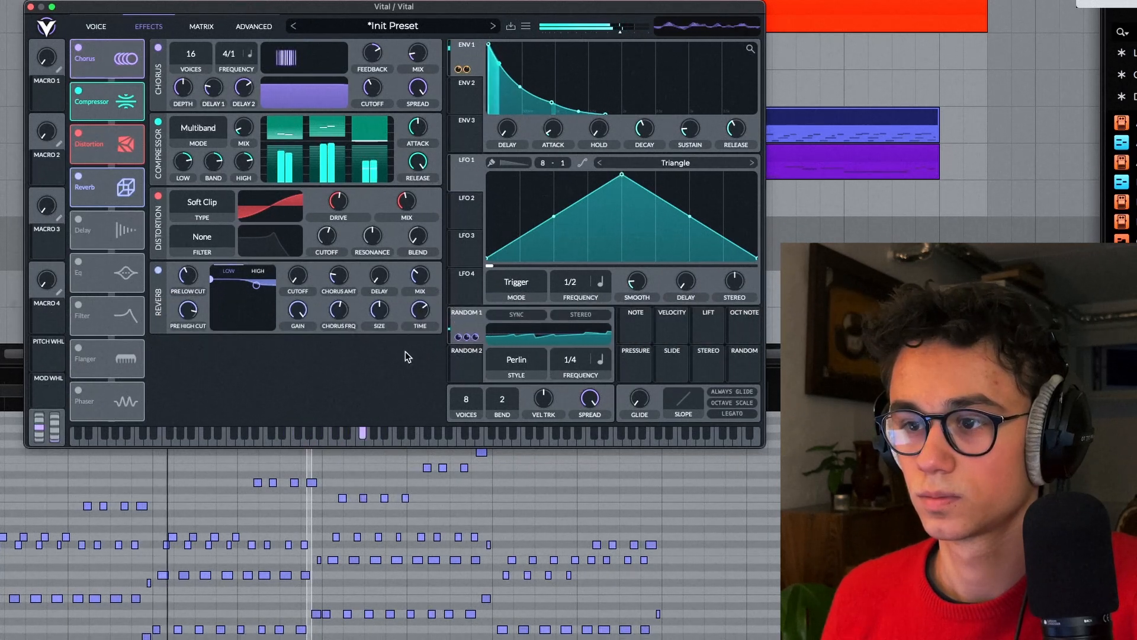
pyautogui.moveTo(417, 276); pyautogui.dragTo(416, 283)
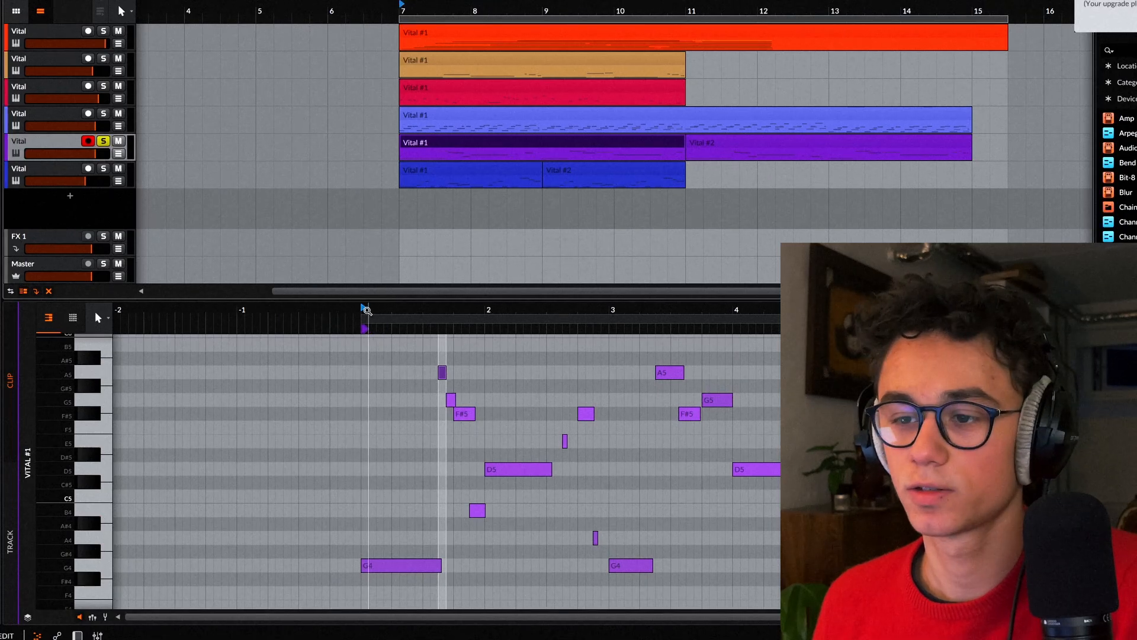
# - Play the soloed fifth track's melody briefly and open that track's Vital patch
pyautogui.press('space')
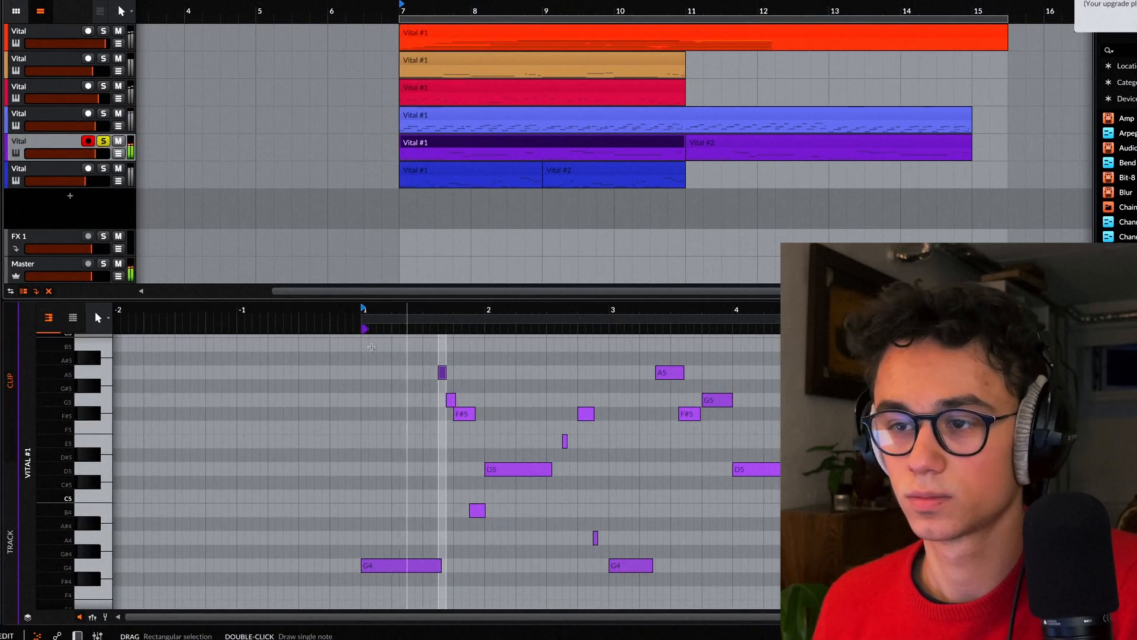
pyautogui.press('space')
pyautogui.click(48, 94)
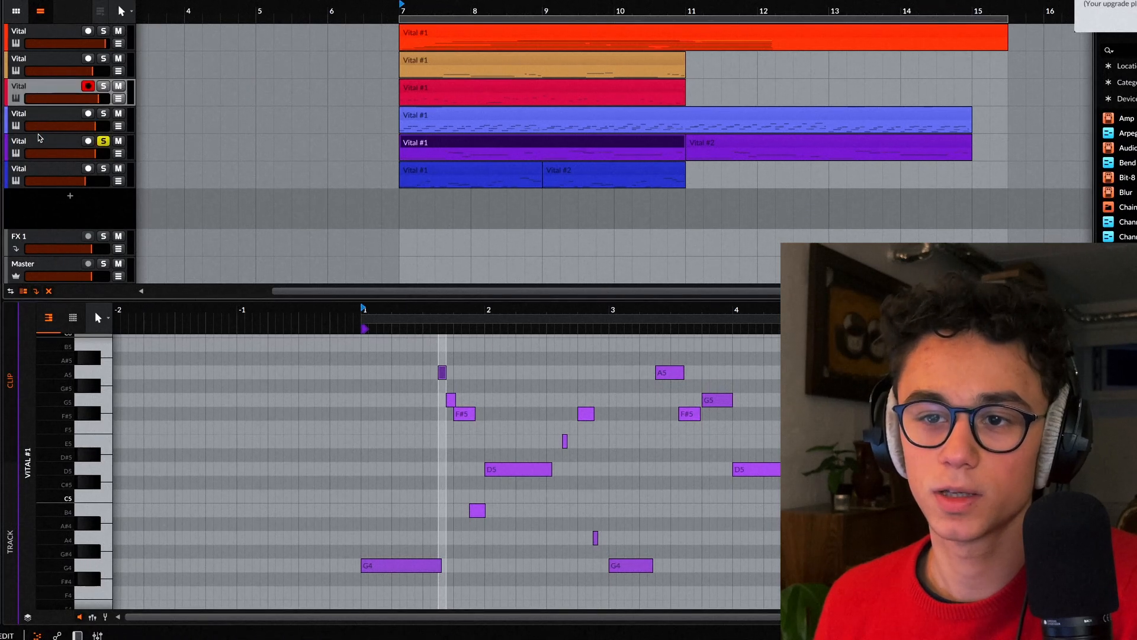
pyautogui.click(39, 139)
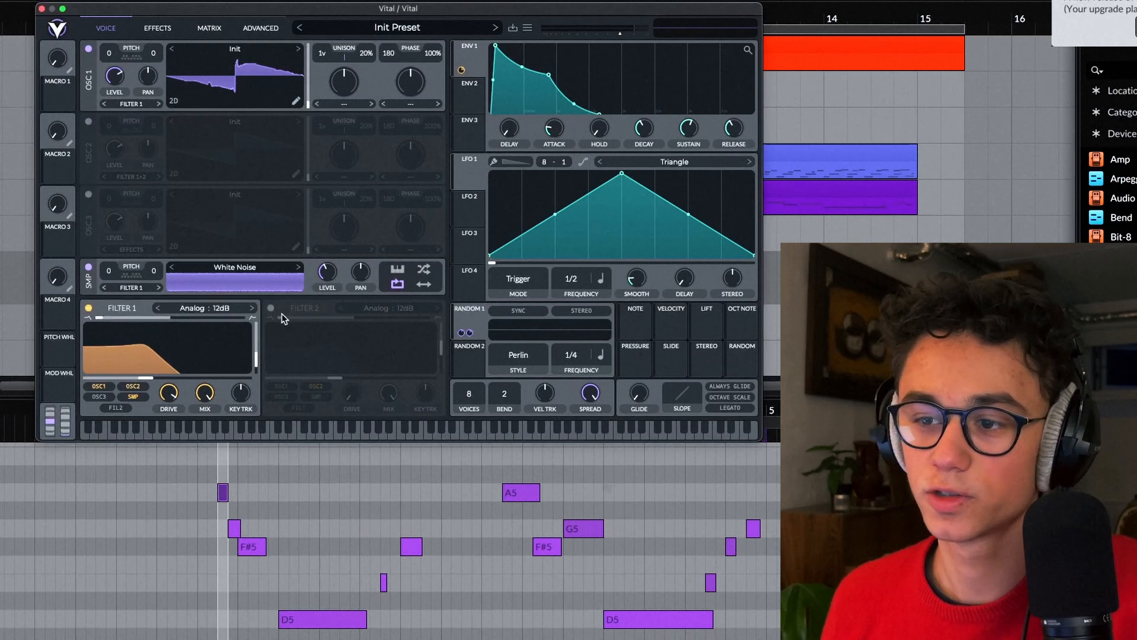
# - Disable Delay, Distortion and Reverb in the fifth track's patch, place Reverb directly after Distortion, and audition the dry sound
pyautogui.click(129, 399)
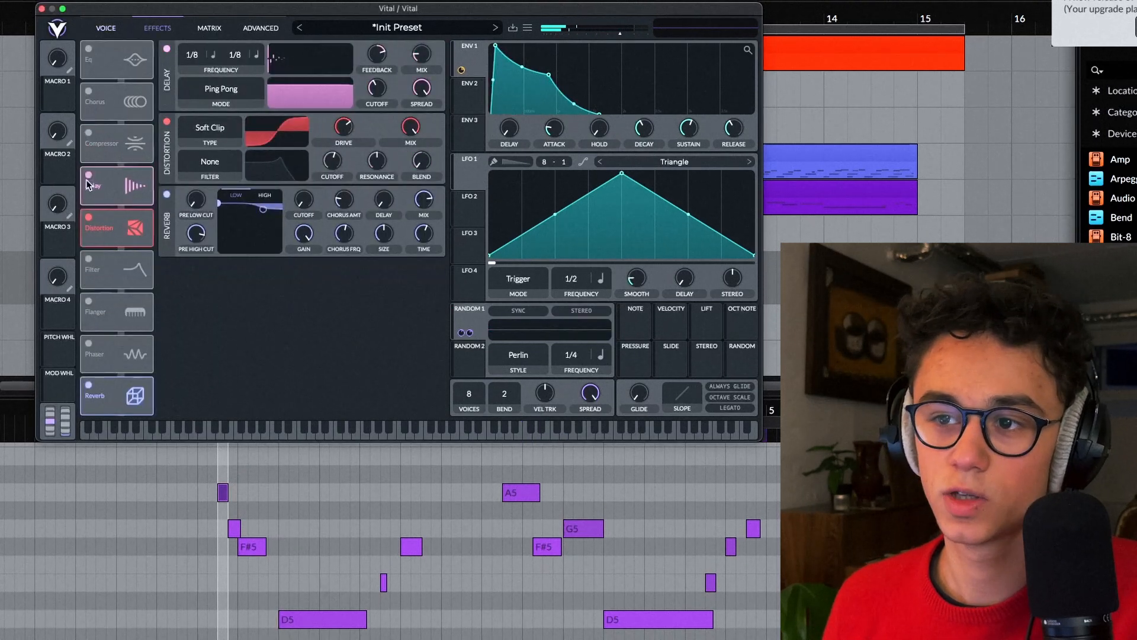
pyautogui.click(87, 177)
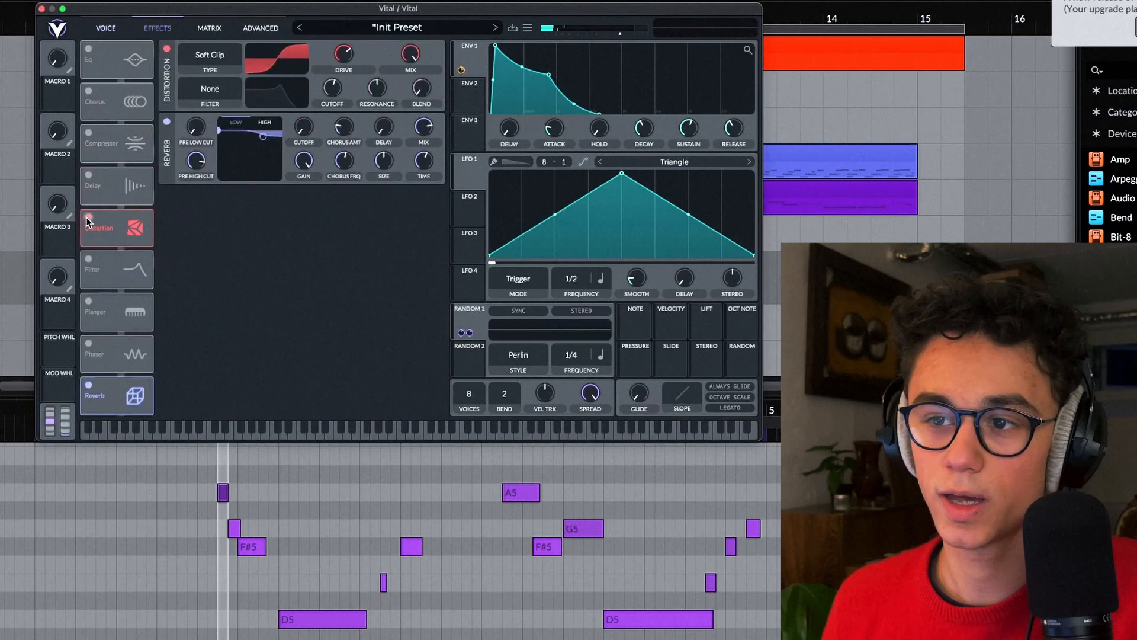
pyautogui.click(87, 217)
pyautogui.click(87, 386)
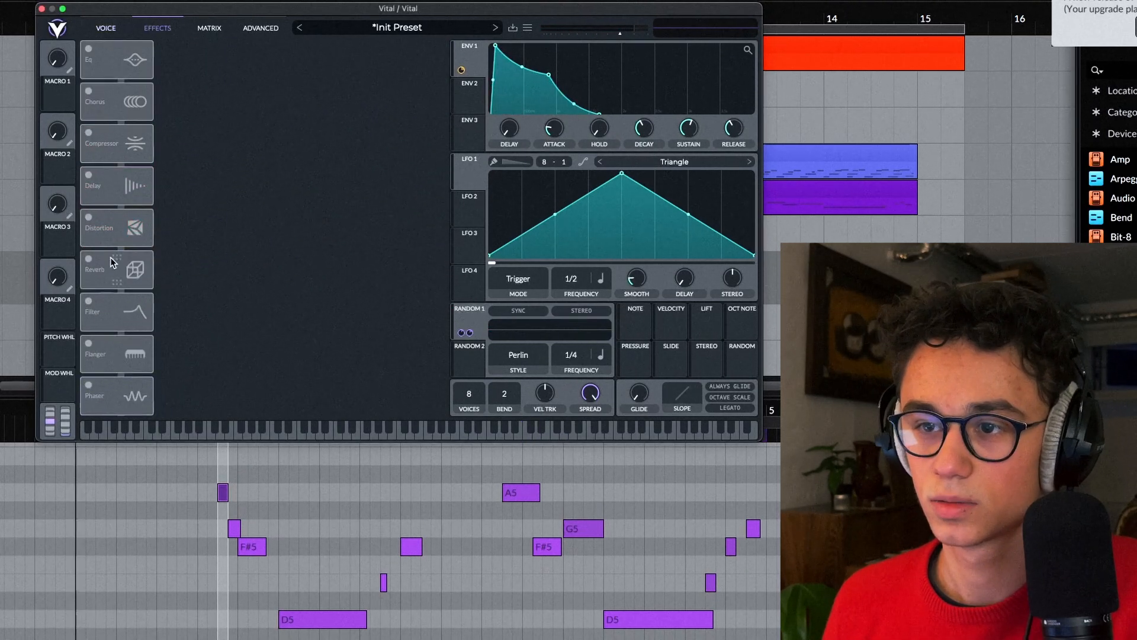
pyautogui.press('space')
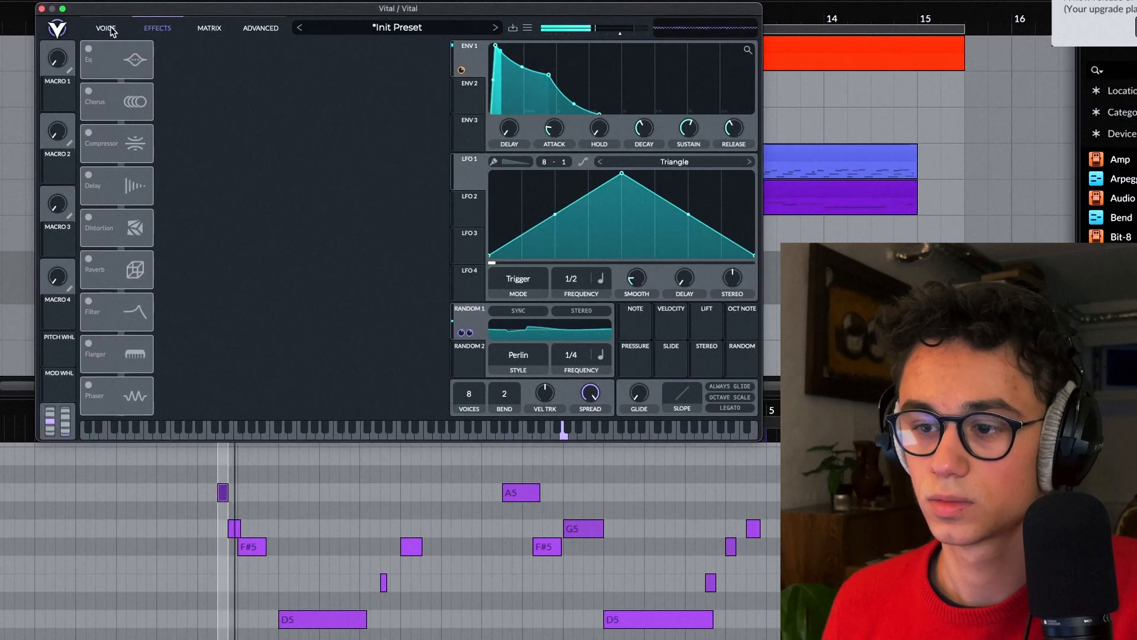
pyautogui.press('space')
# - Enable Eq, Chorus and Compressor one after another in the fifth track's patch while auditioning them
pyautogui.click(88, 49)
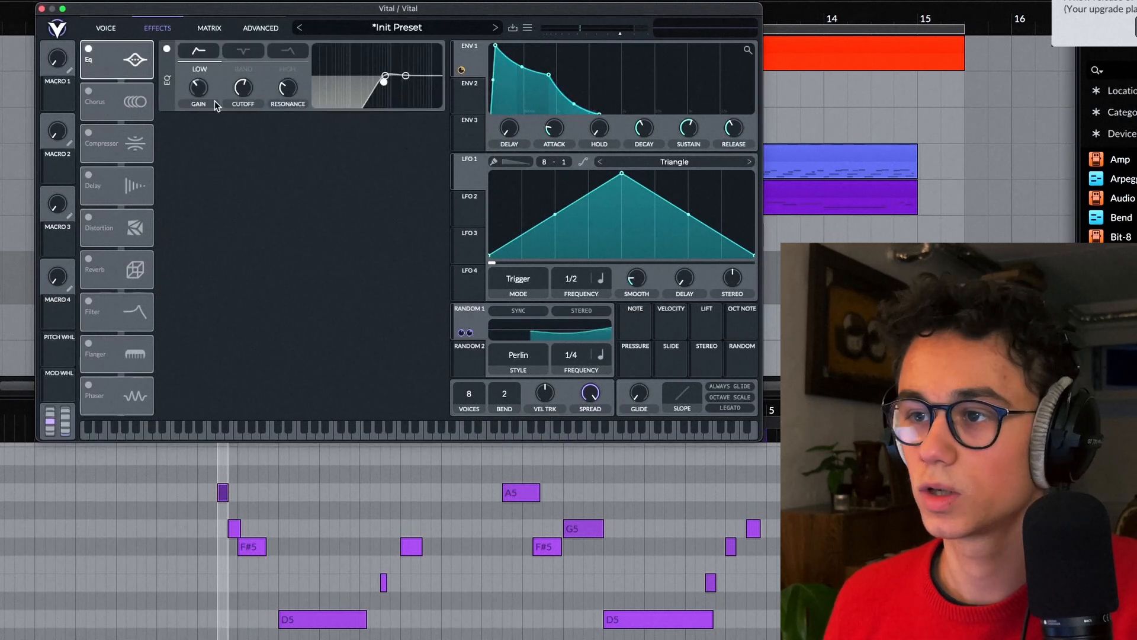
pyautogui.press('space')
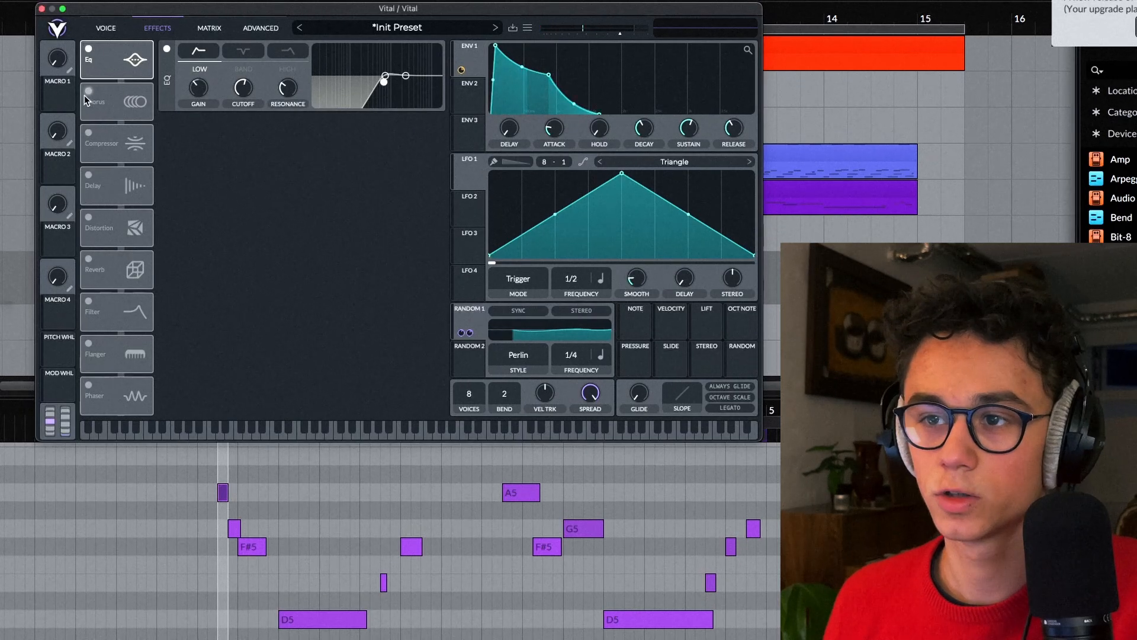
pyautogui.click(89, 91)
pyautogui.click(99, 146)
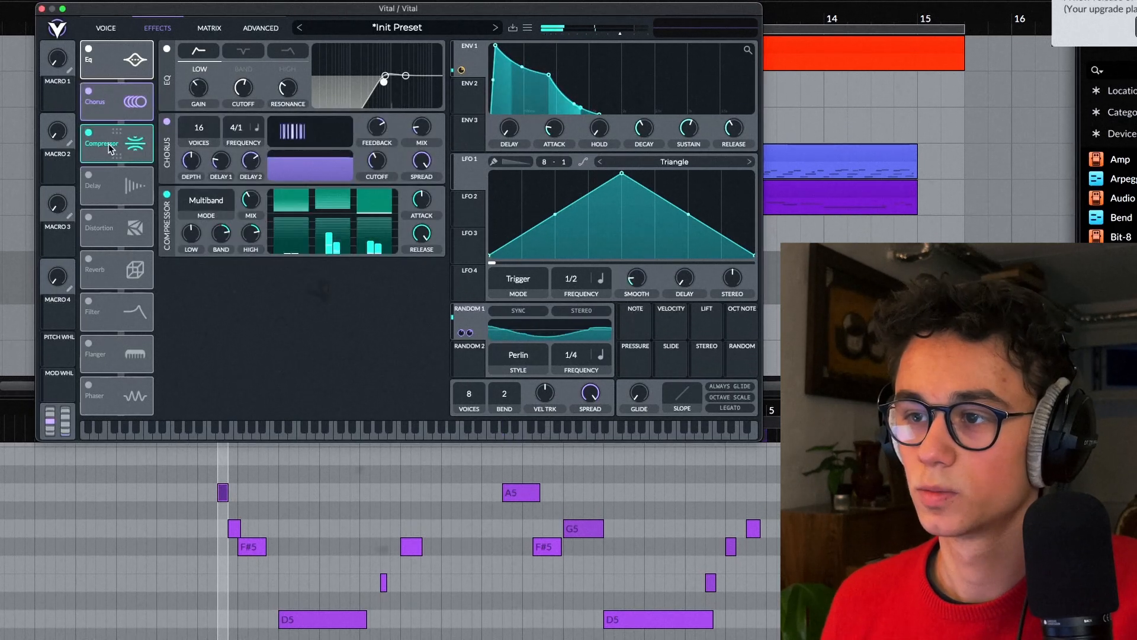
# - Enable Delay, Distortion and Reverb in turn in the fifth track's patch, auditioning them and inspecting the Reverb mix
pyautogui.click(90, 176)
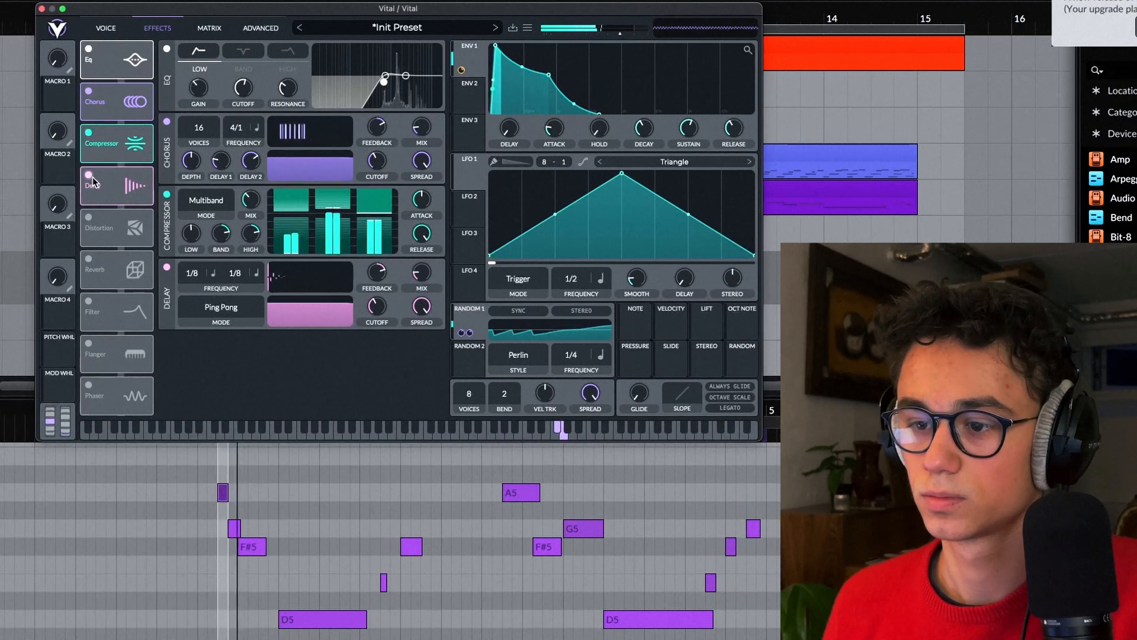
pyautogui.click(90, 217)
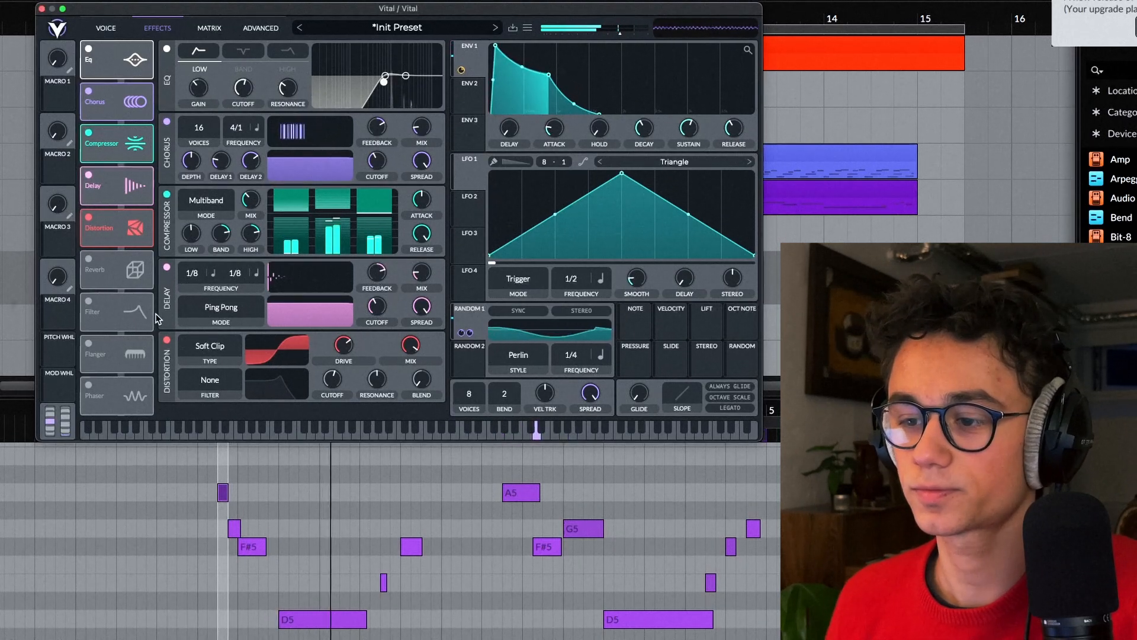
pyautogui.click(88, 259)
pyautogui.press('space')
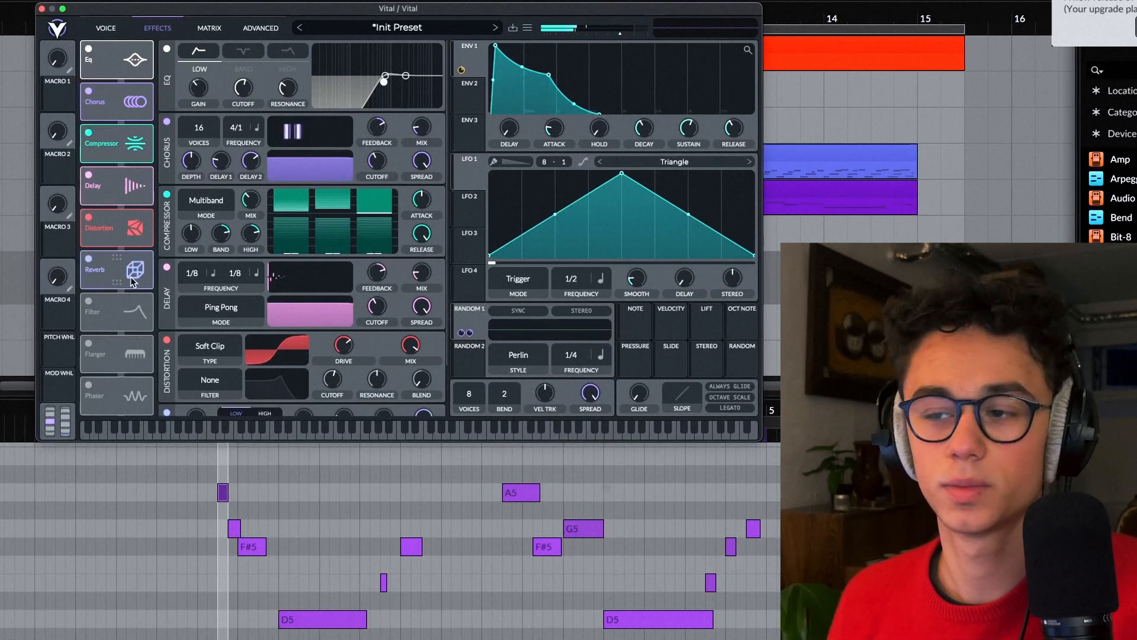
pyautogui.scroll(-2, 330, 403)
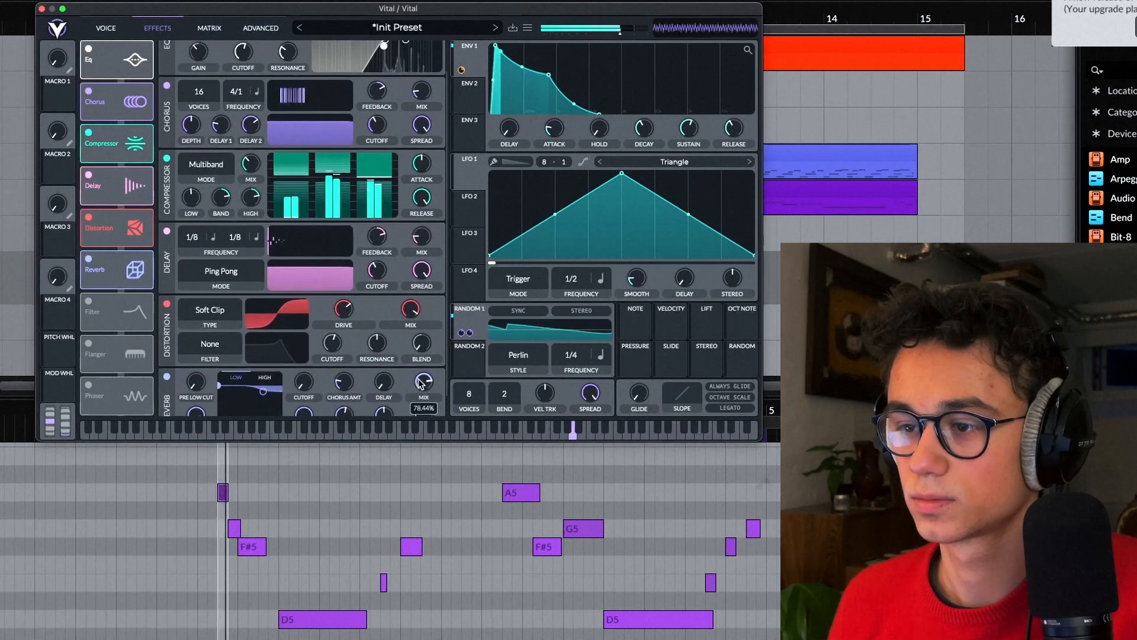
pyautogui.press('space')
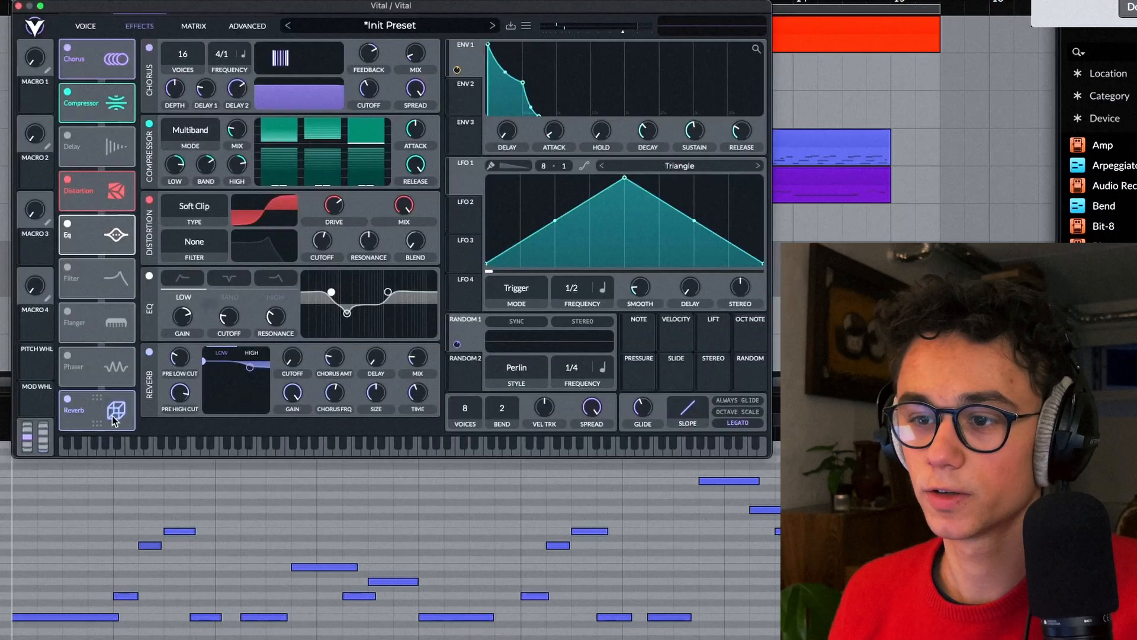
# - Move Reverb directly after Eq in the sixth track's patch, then disable Filter 1 and the HVAC Unit sampler and audition both oscillators
pyautogui.moveTo(111, 409); pyautogui.dragTo(112, 277)
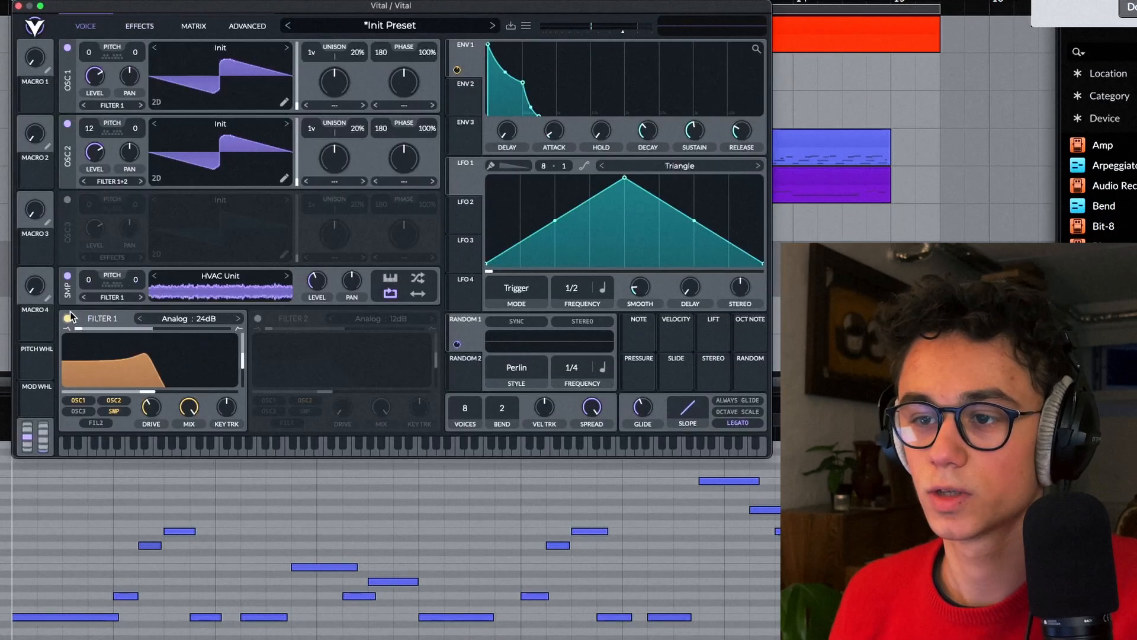
pyautogui.click(68, 319)
pyautogui.click(67, 276)
pyautogui.press('space')
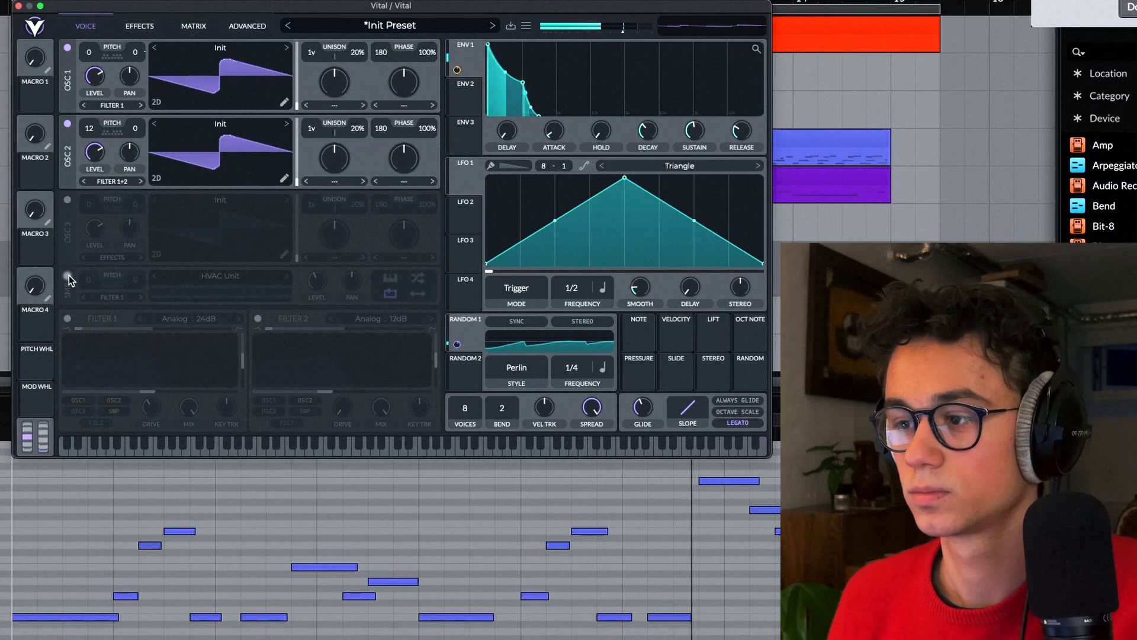
pyautogui.press('space')
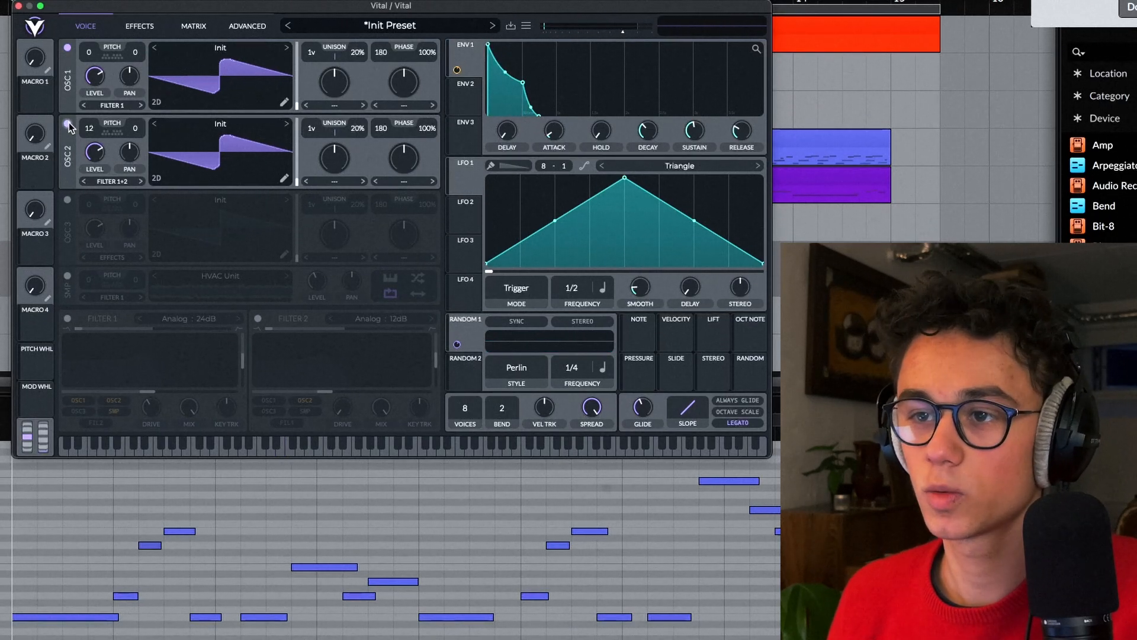
# - Mute Oscillator 2 in the sixth track's patch and audition Oscillator 1 alone
pyautogui.click(69, 123)
pyautogui.press('space')
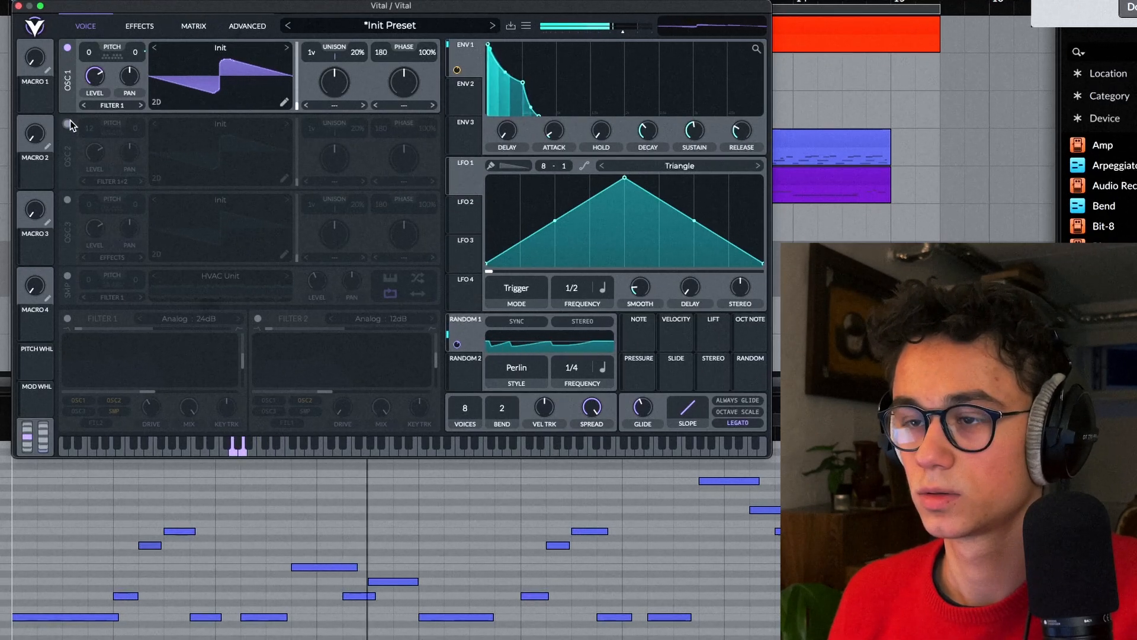
pyautogui.press('space')
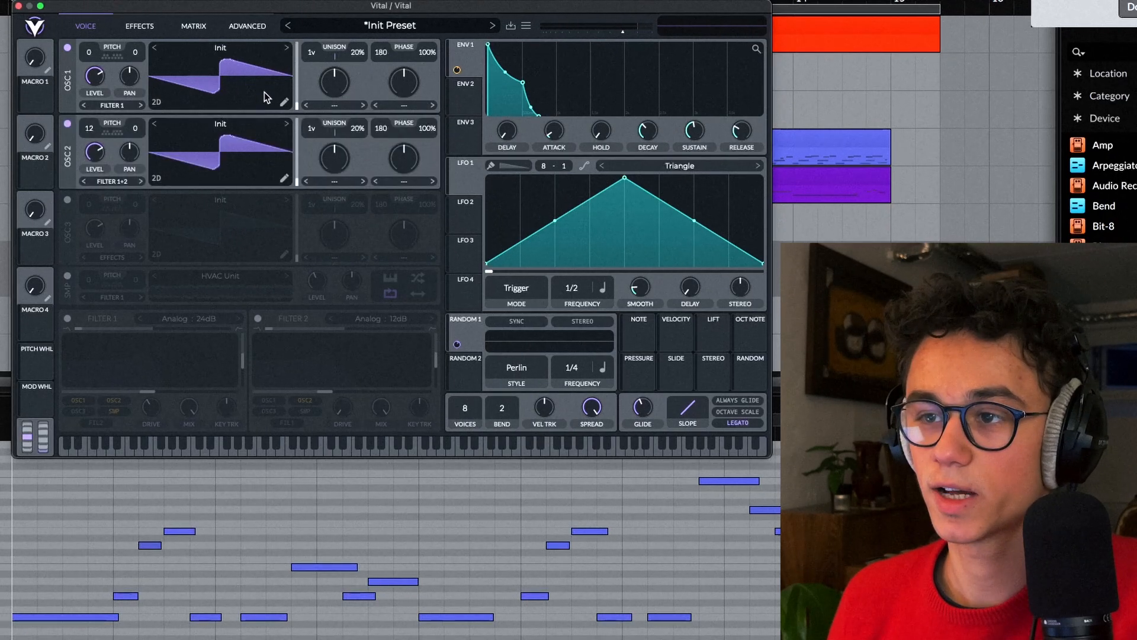
# - Show the wavetable options of Oscillator 1 and Oscillator 2 in the sixth track's patch
pyautogui.rightClick(258, 86)
pyautogui.click(267, 110)
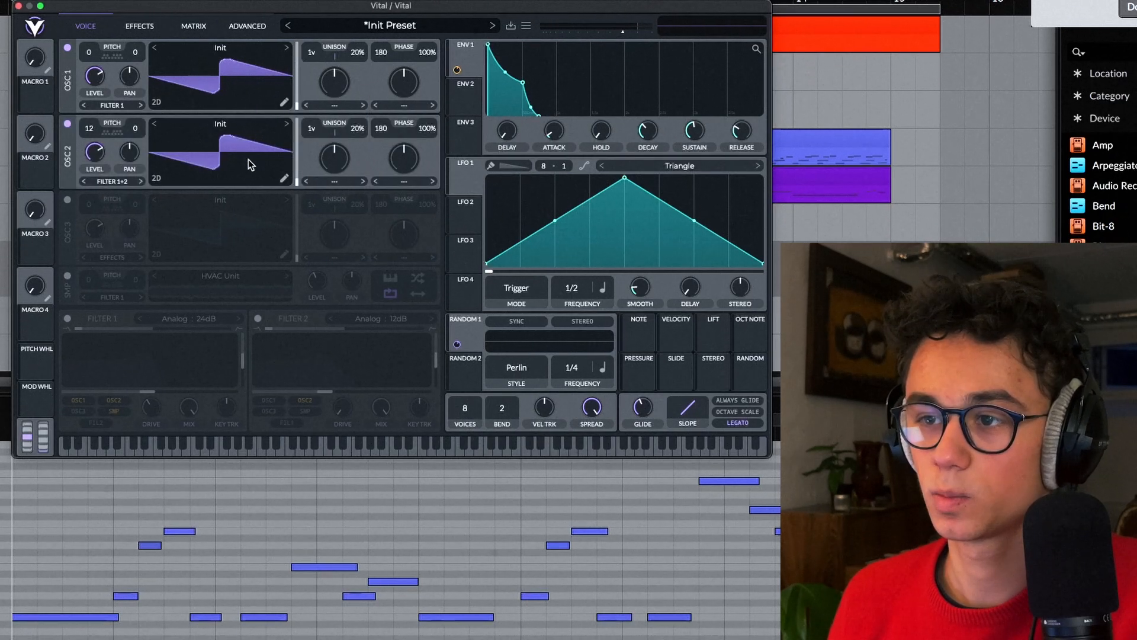
pyautogui.rightClick(248, 160)
pyautogui.click(248, 180)
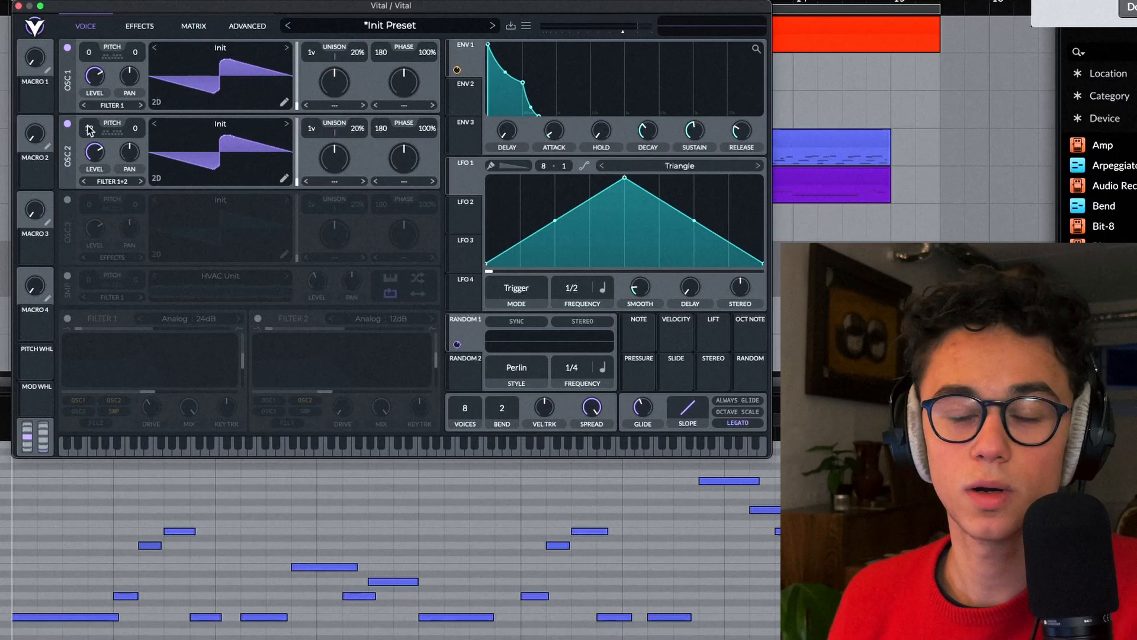
# - Audition Oscillator 2 alone with Oscillator 1 disabled, and turn Oscillator 1 back on
pyautogui.click(67, 48)
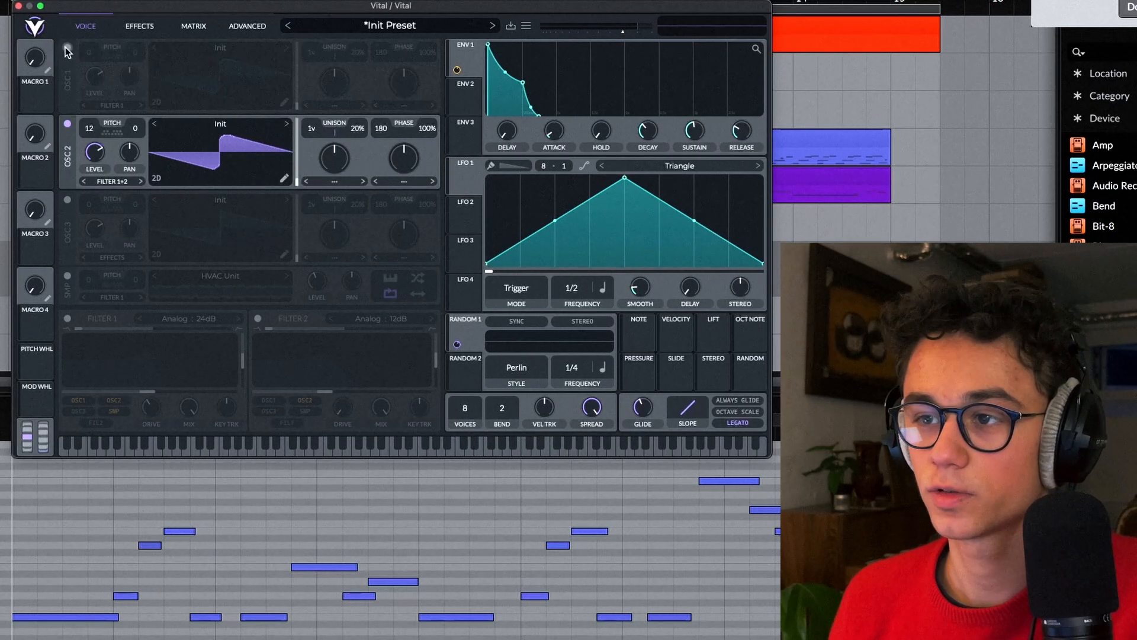
pyautogui.press('space')
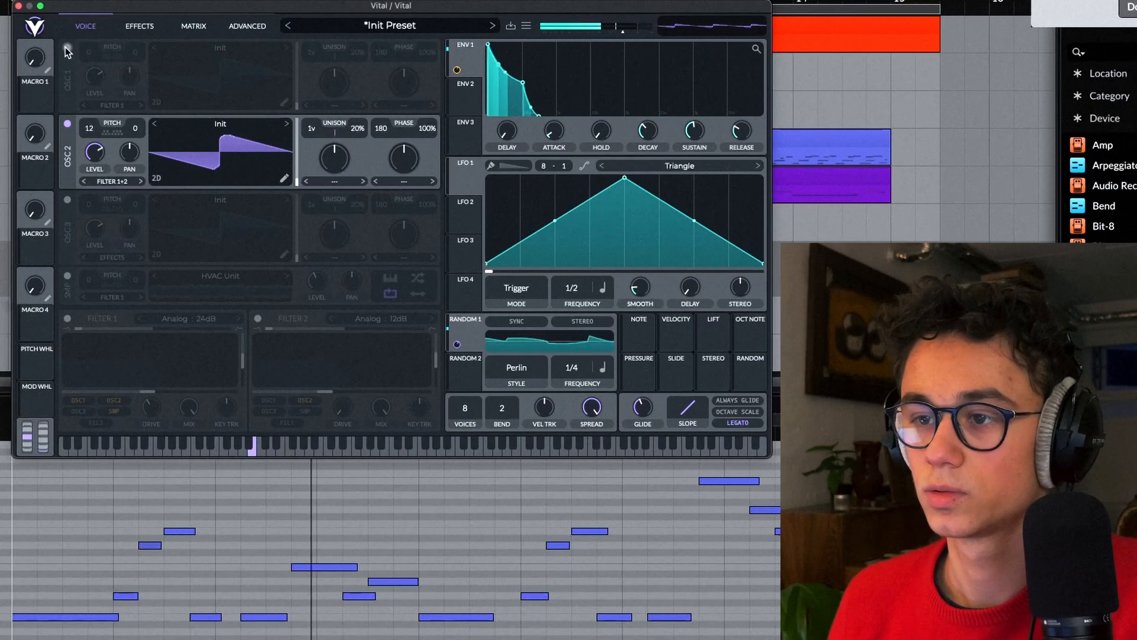
pyautogui.click(67, 47)
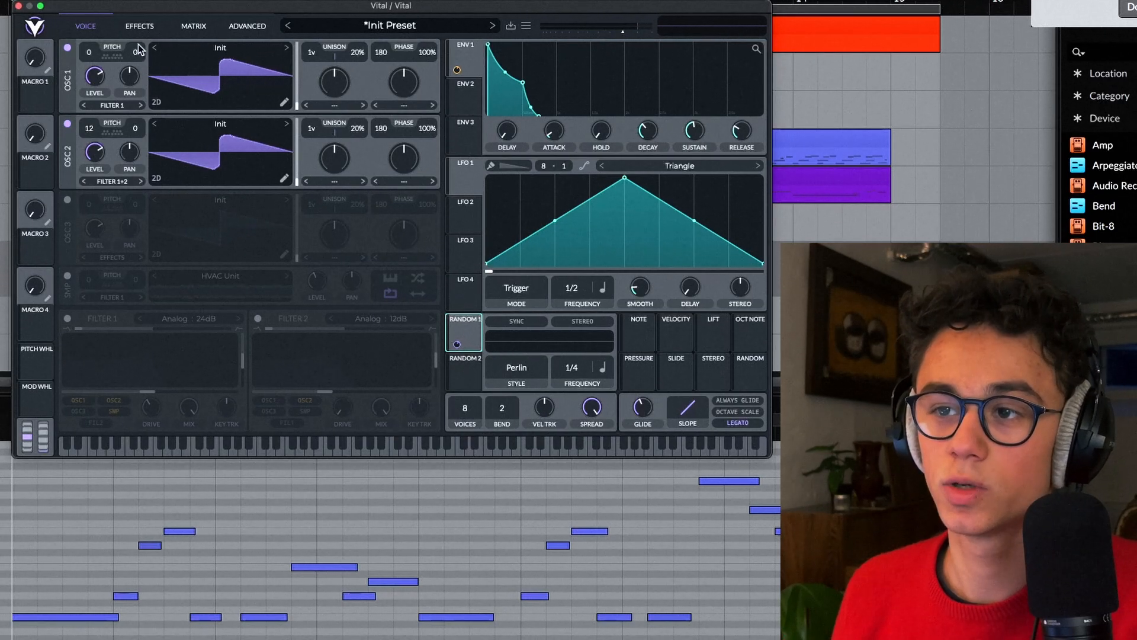
# - Adjust Random 1's modulation of Oscillator 1's fine pitch during playback, then enable the HVAC Unit sampler and audition it
pyautogui.press('space')
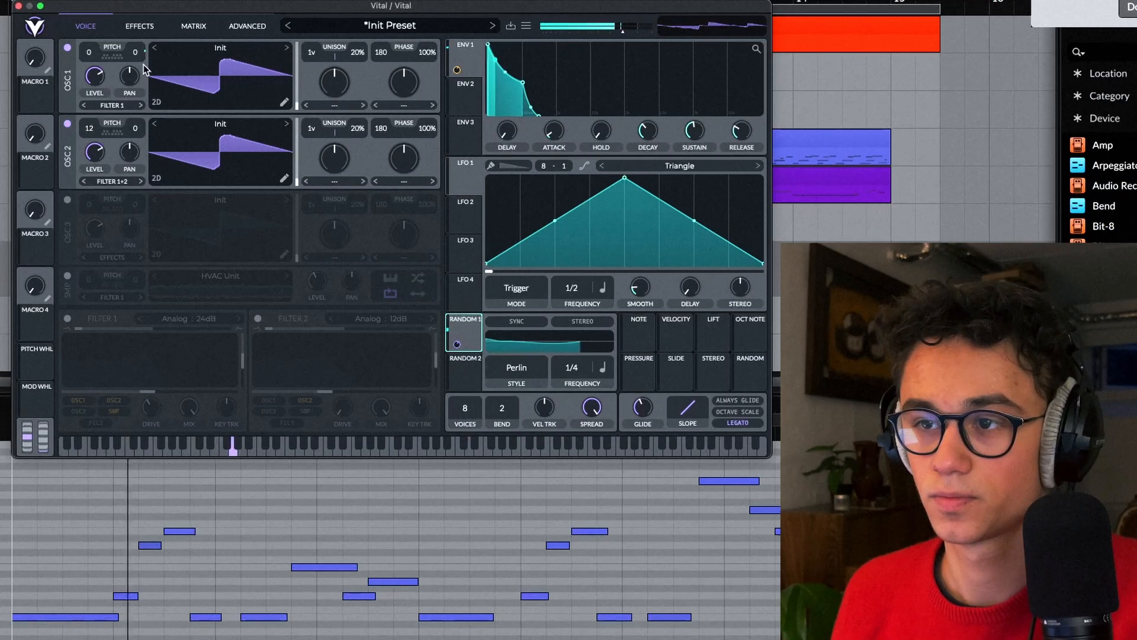
pyautogui.moveTo(456, 345)
pyautogui.mouseDown()
pyautogui.moveTo(456, 315)
pyautogui.moveTo(456, 339)
pyautogui.mouseUp()
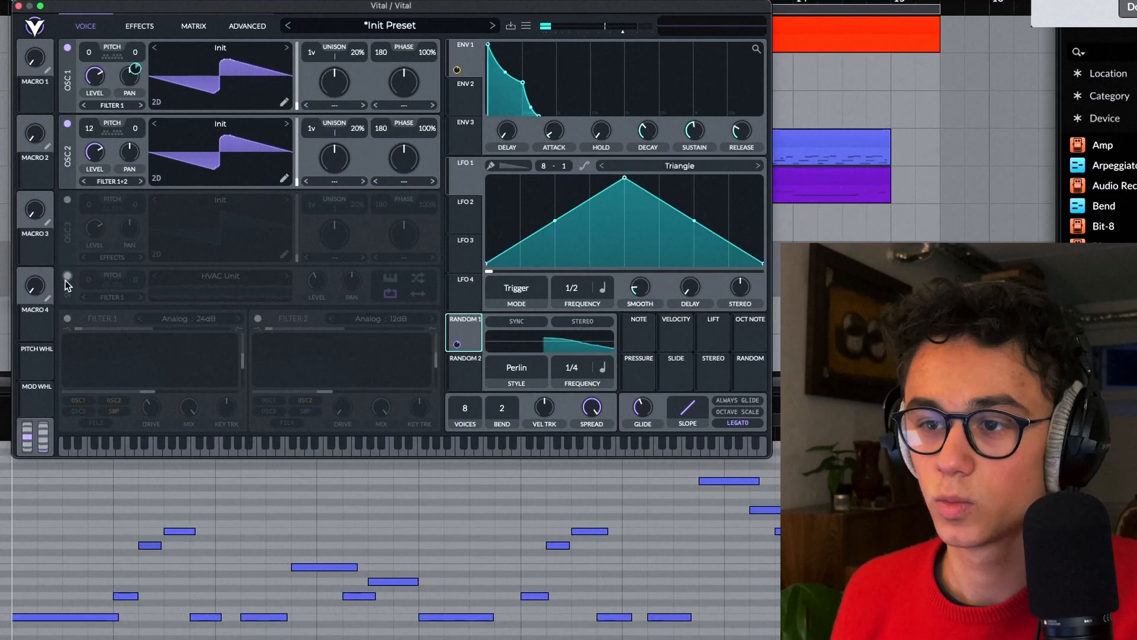
pyautogui.click(66, 276)
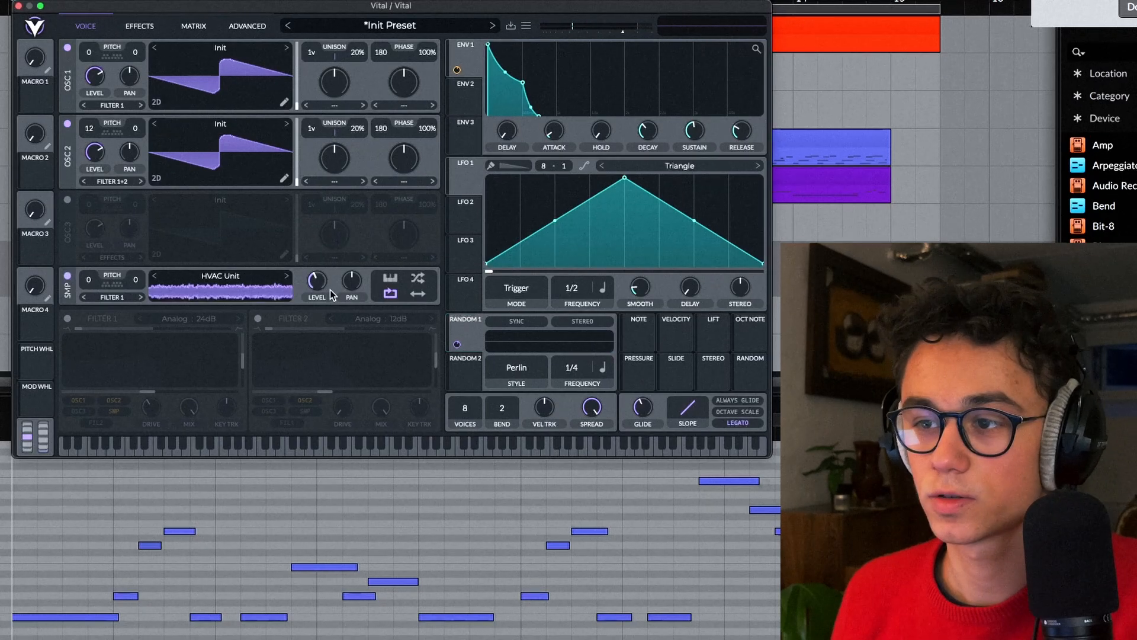
pyautogui.press('space')
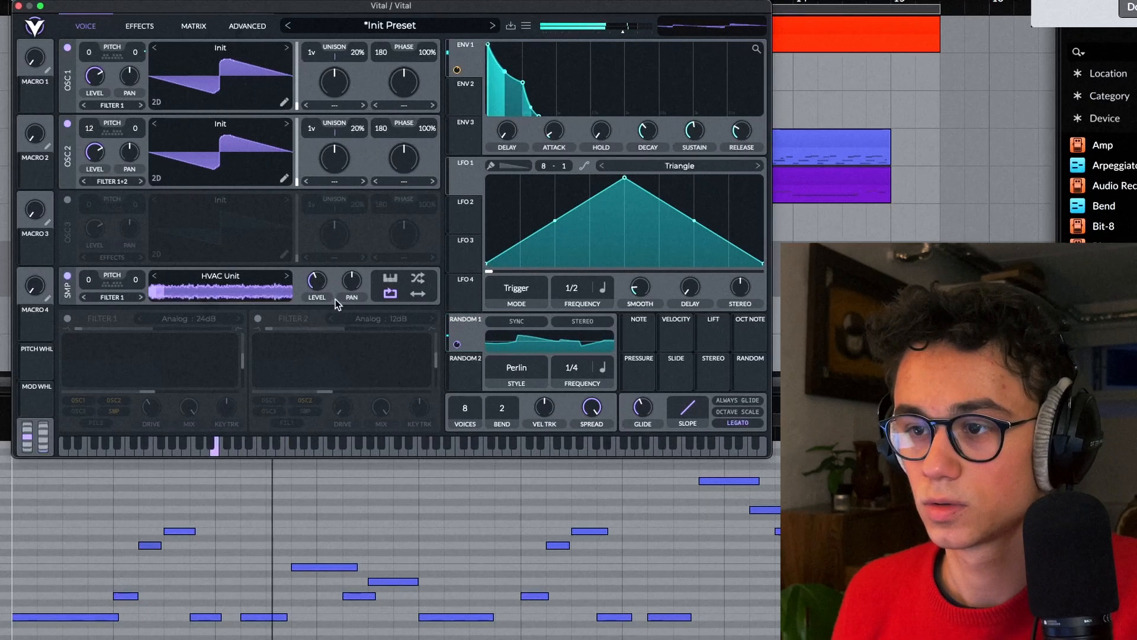
# - Enable Filter 1 and audition it, set its resonance to 44.74% during playback, and turn on Filter 2
pyautogui.press('space')
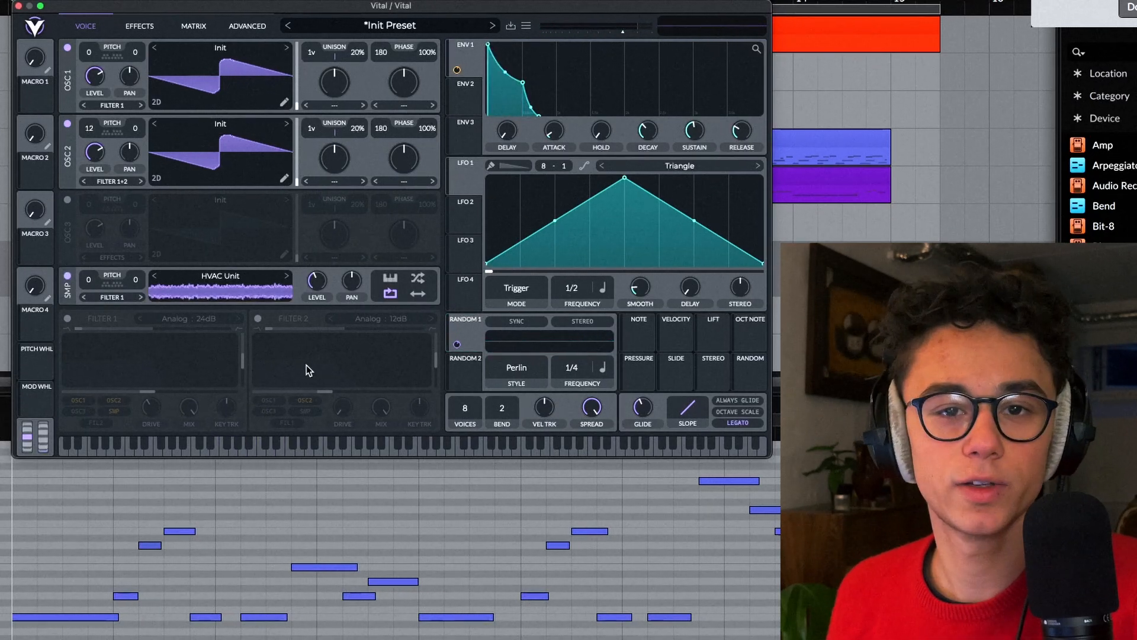
pyautogui.click(67, 318)
pyautogui.press('space')
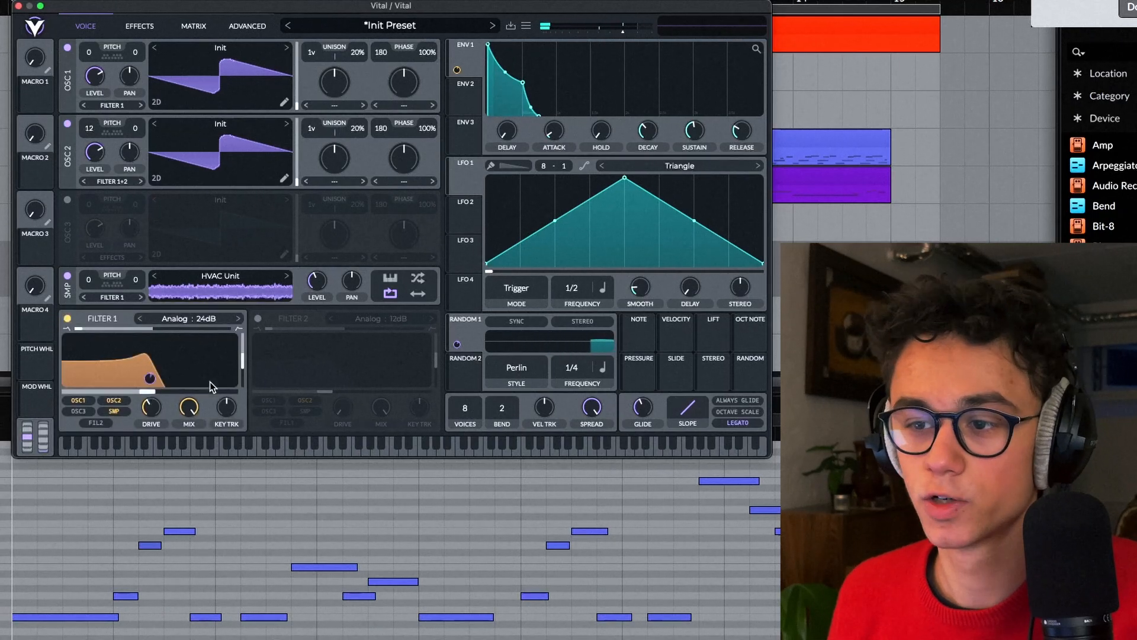
pyautogui.press('space')
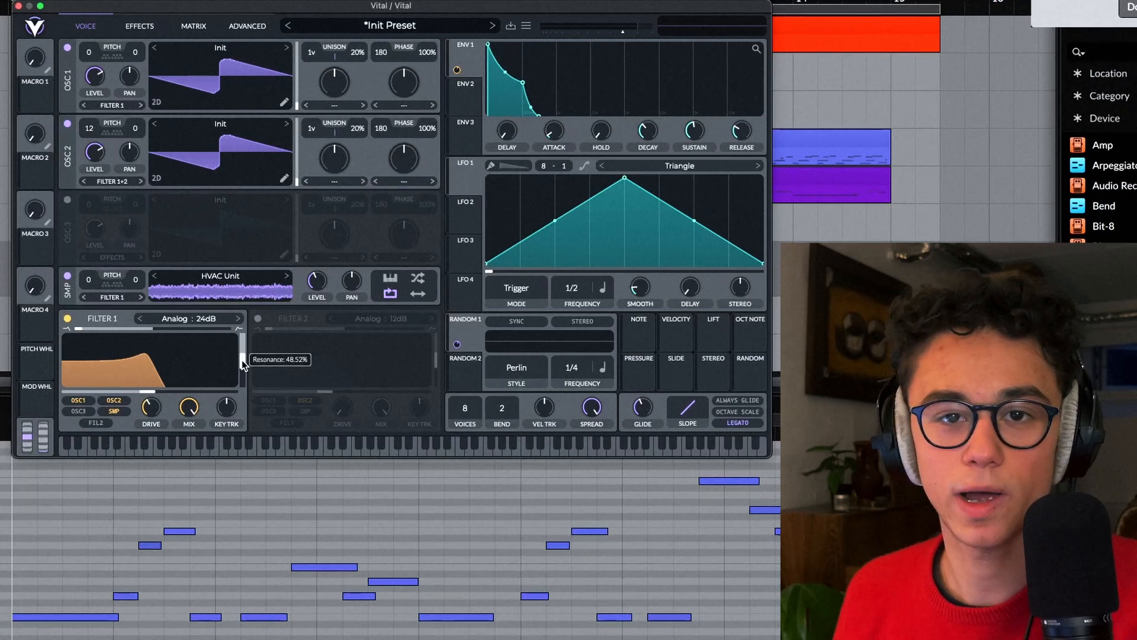
pyautogui.press('space')
pyautogui.moveTo(244, 359)
pyautogui.mouseDown()
pyautogui.moveTo(243, 325)
pyautogui.moveTo(244, 359)
pyautogui.mouseUp()
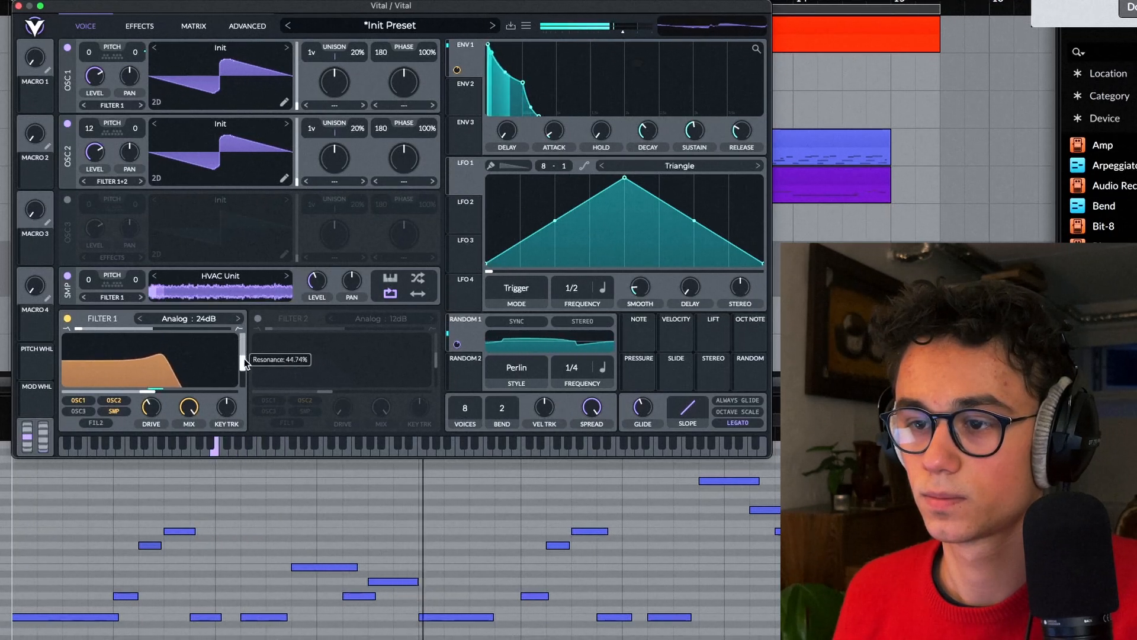
pyautogui.click(258, 319)
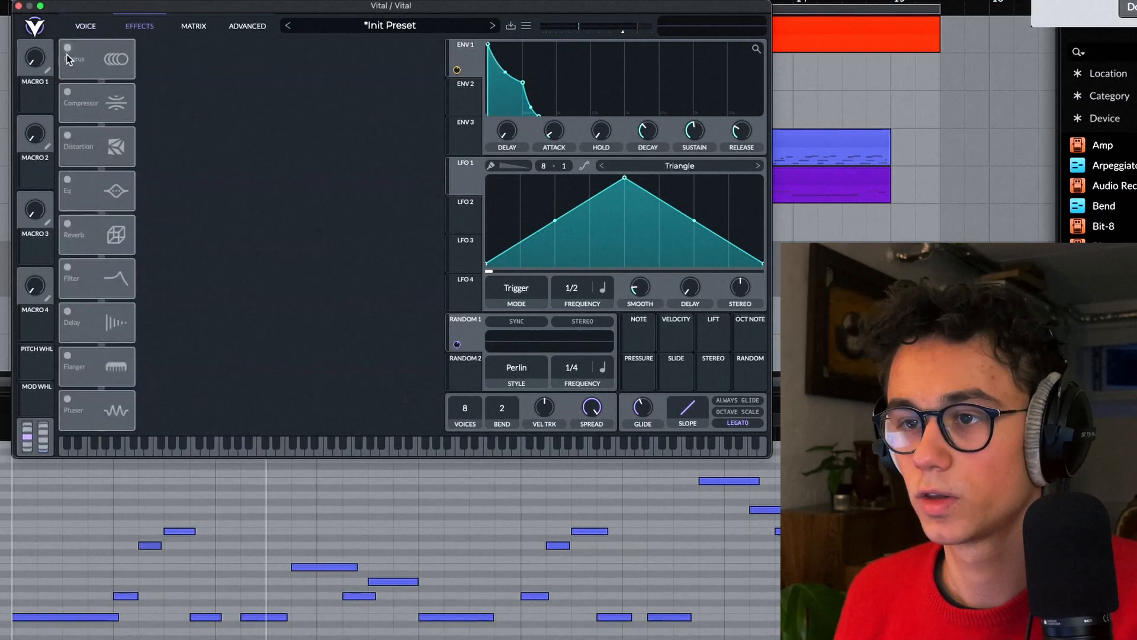
# - Enable the chorus, compressor and distortion effects in the sixth track's patch and audition the sound
pyautogui.click(68, 52)
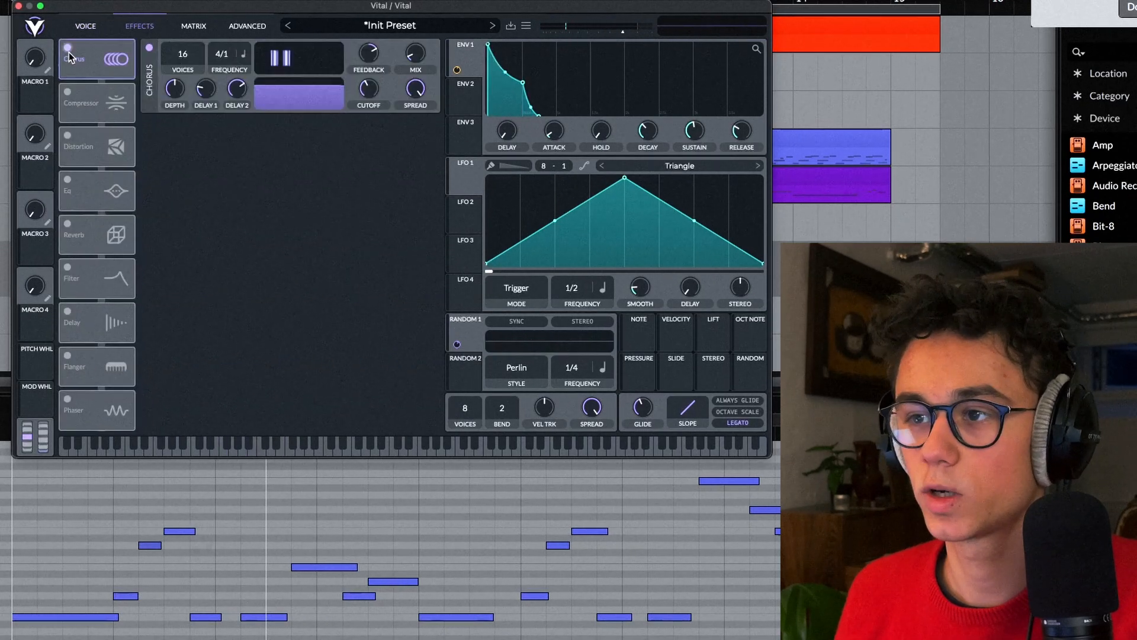
pyautogui.click(95, 114)
pyautogui.press('space')
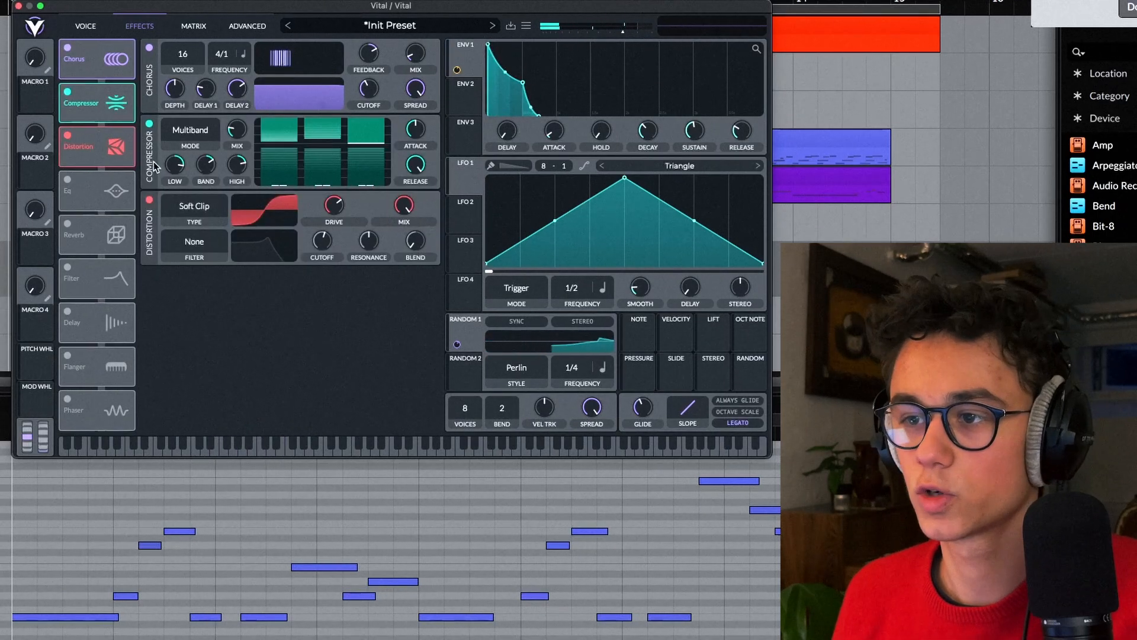
pyautogui.press('space')
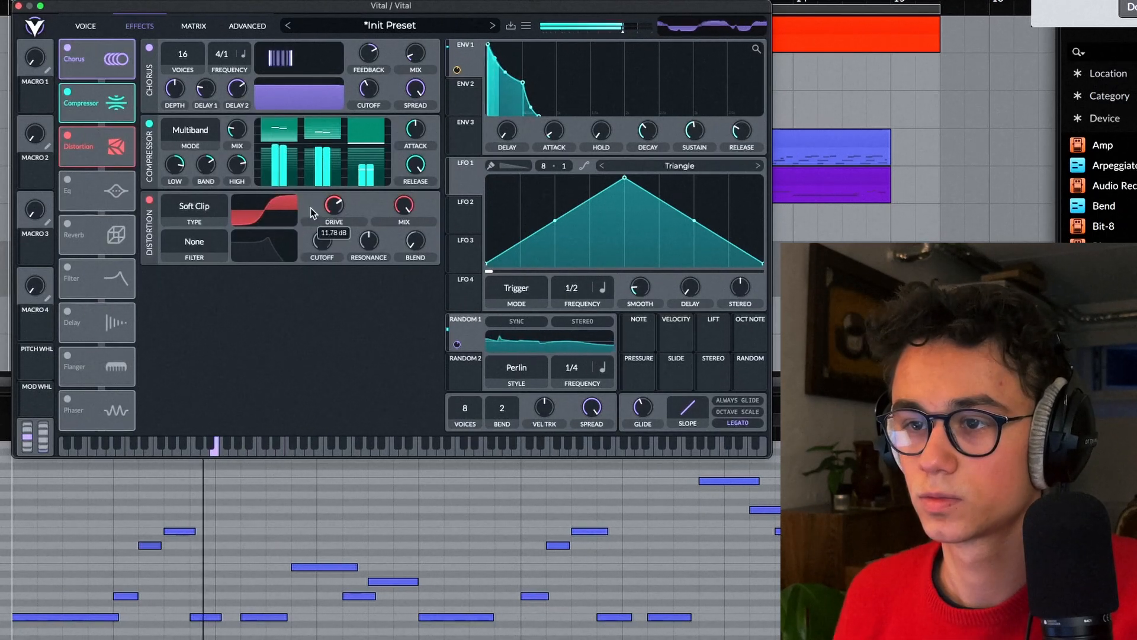
# - Turn on the EQ and reverb in the sixth track's effects chain and play the clip to audition them
pyautogui.click(104, 205)
pyautogui.click(71, 231)
pyautogui.press('space')
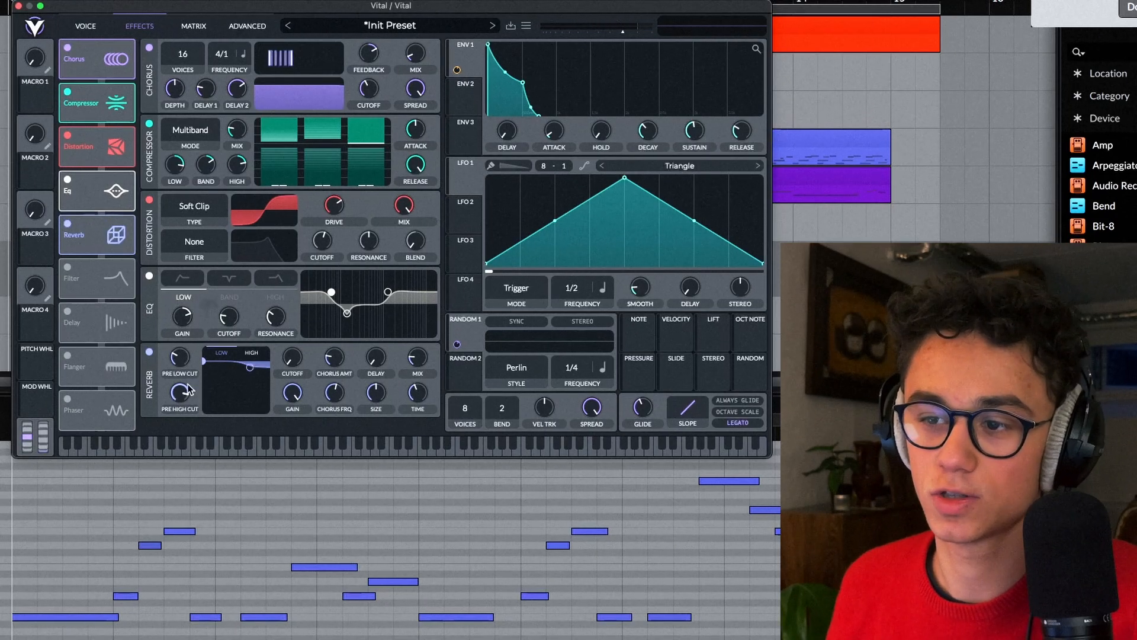
pyautogui.press('space')
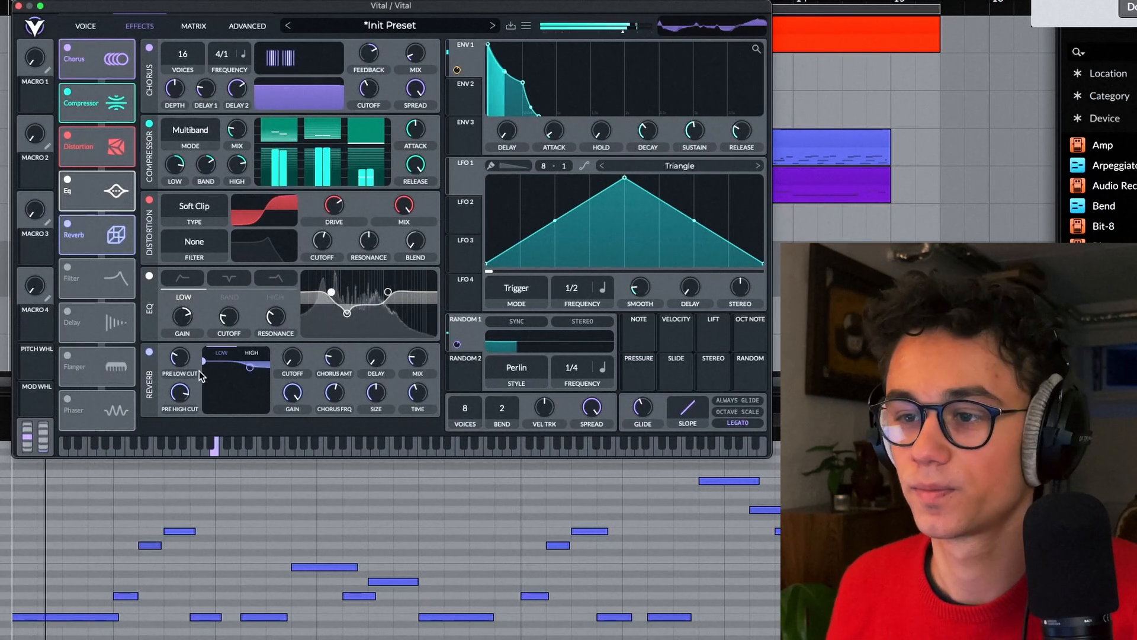